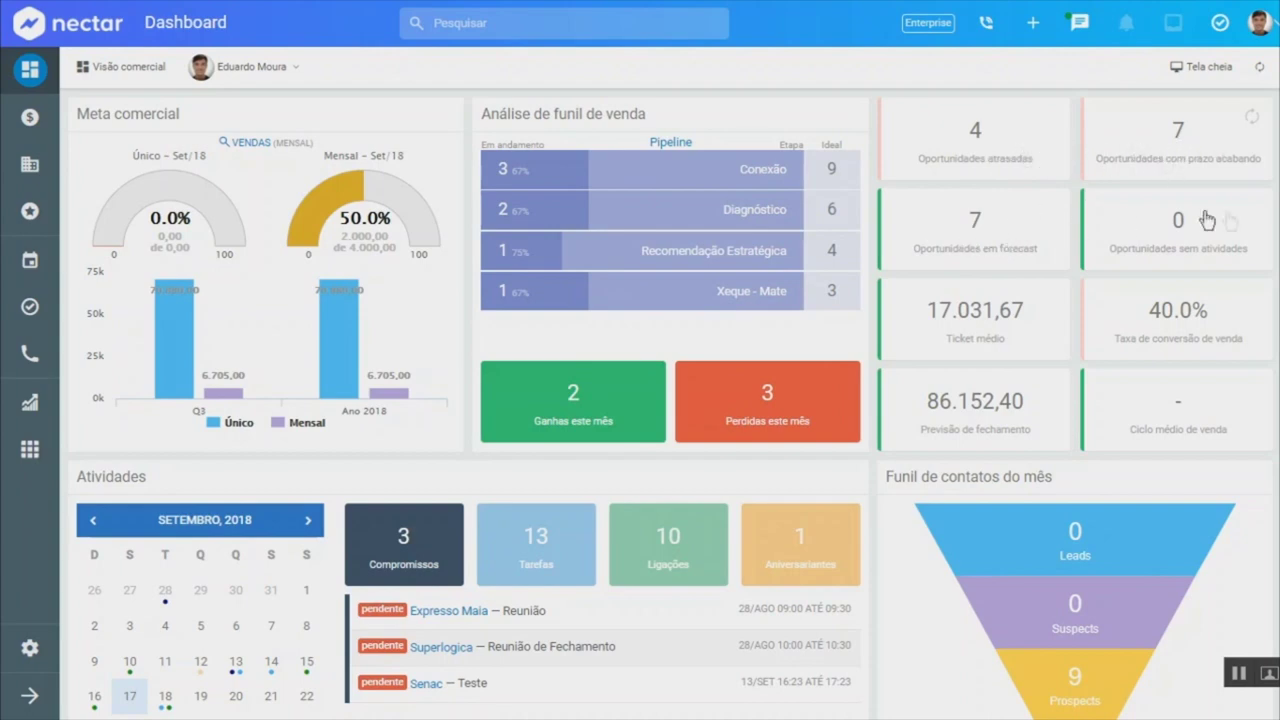
# Open the overdue opportunities (Oportunidades atrasadas) from the dashboard and clear the filter applied to the opportunity board
pyautogui.click(1030, 166)
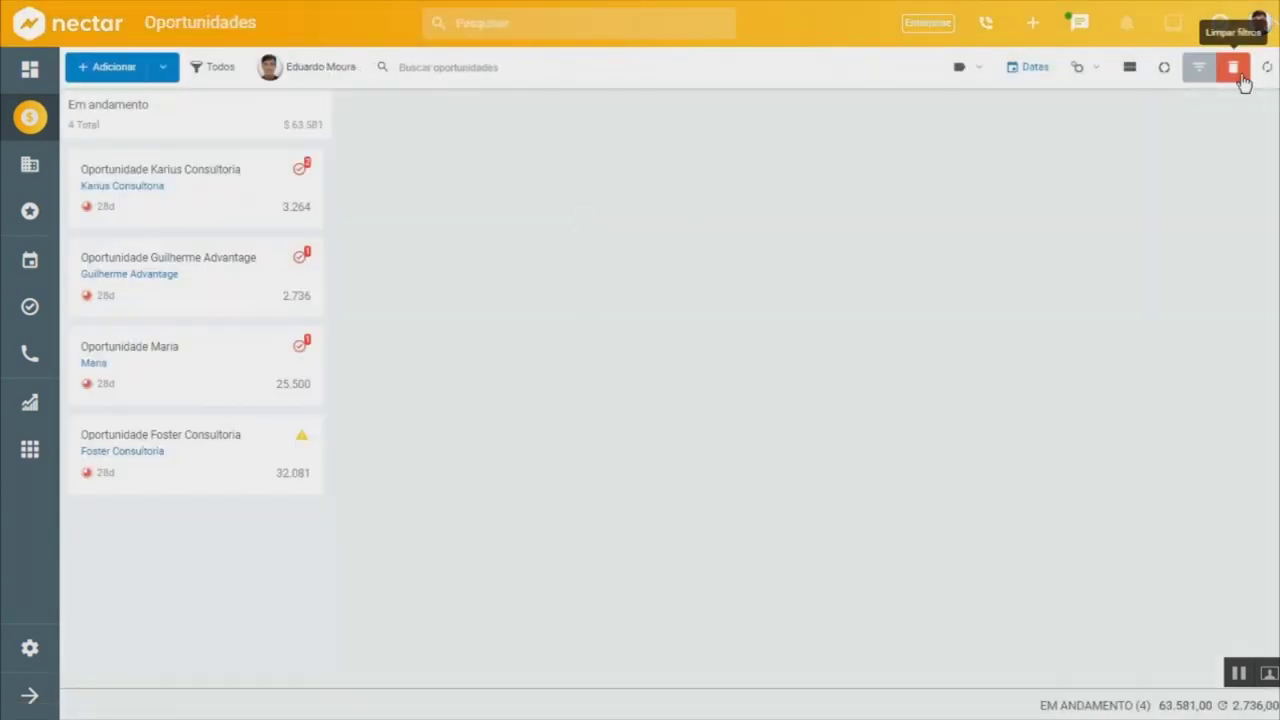
pyautogui.click(1236, 70)
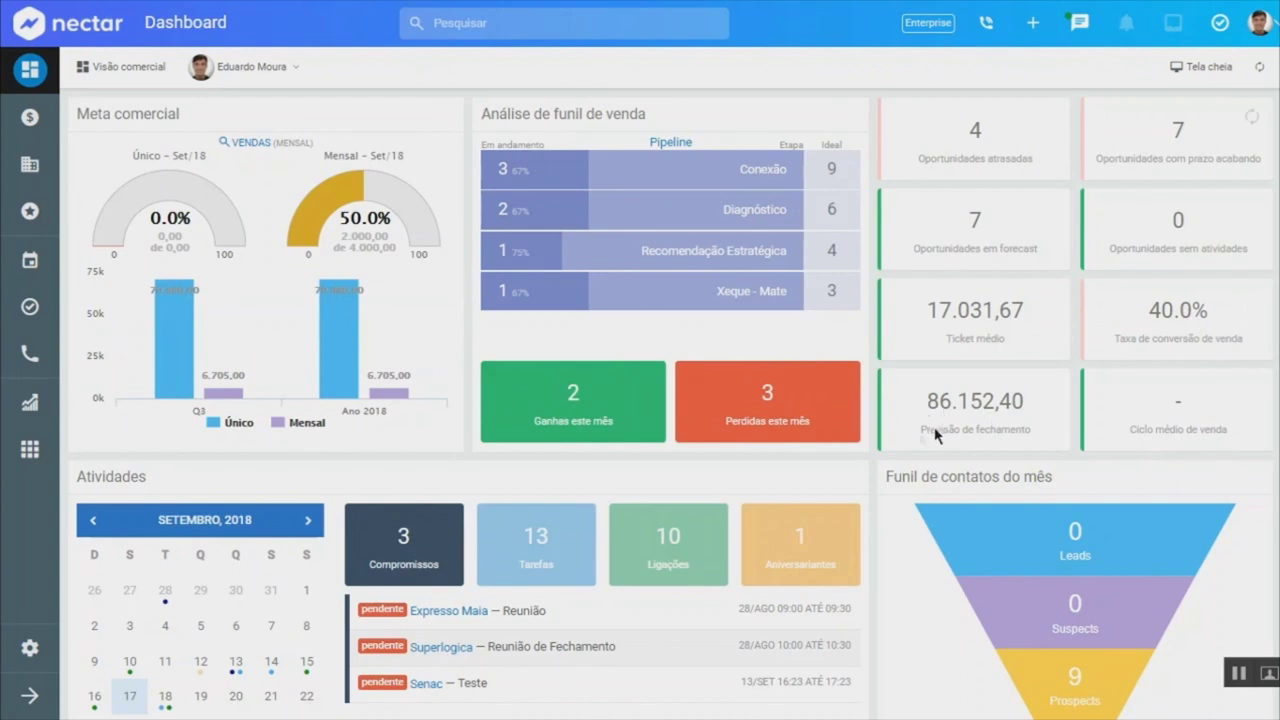
# Examine the dashboard's activity lists for tasks (Tarefas), calls (Ligações) and birthdays (Aniversariantes)
pyautogui.scroll(-1, 427, 464)
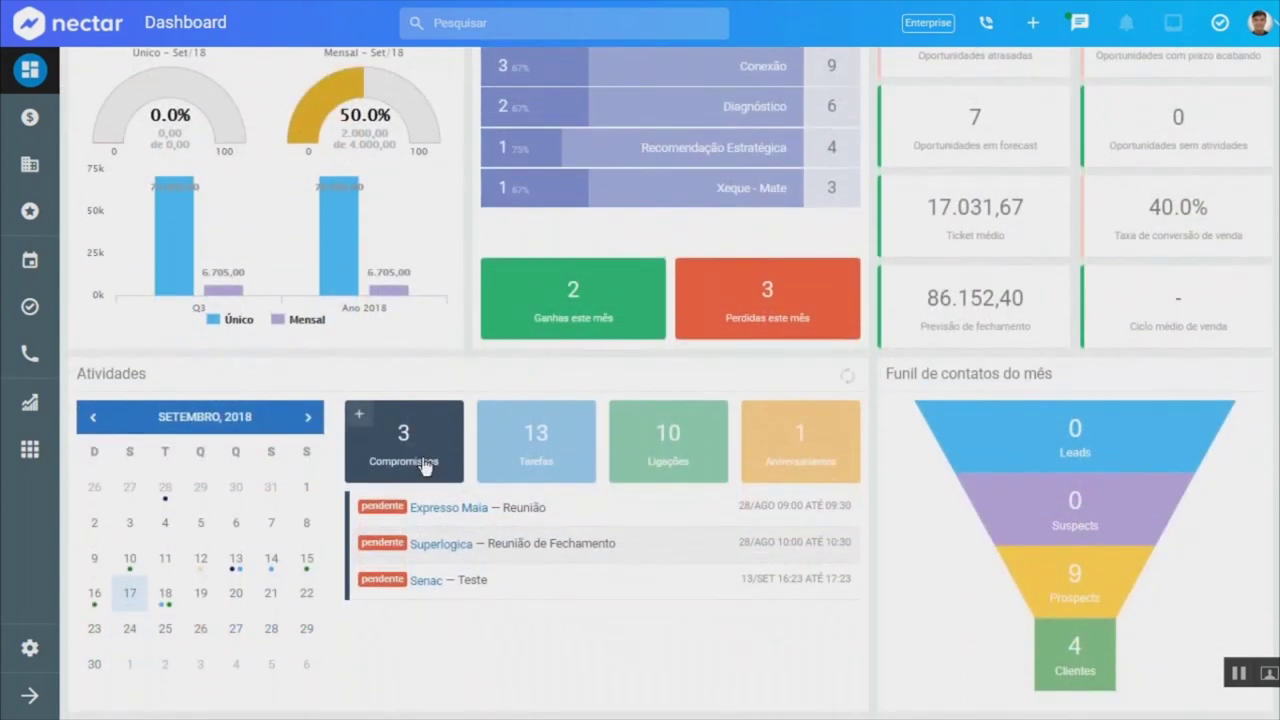
pyautogui.click(532, 445)
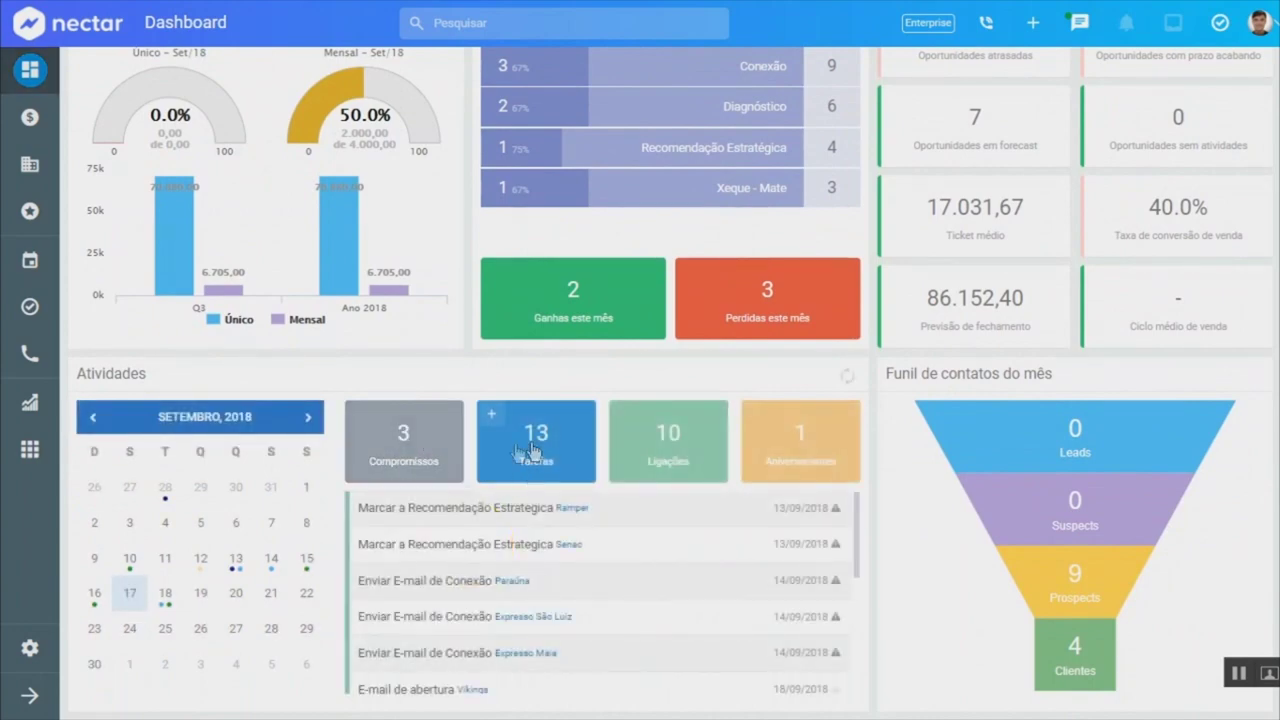
pyautogui.click(680, 456)
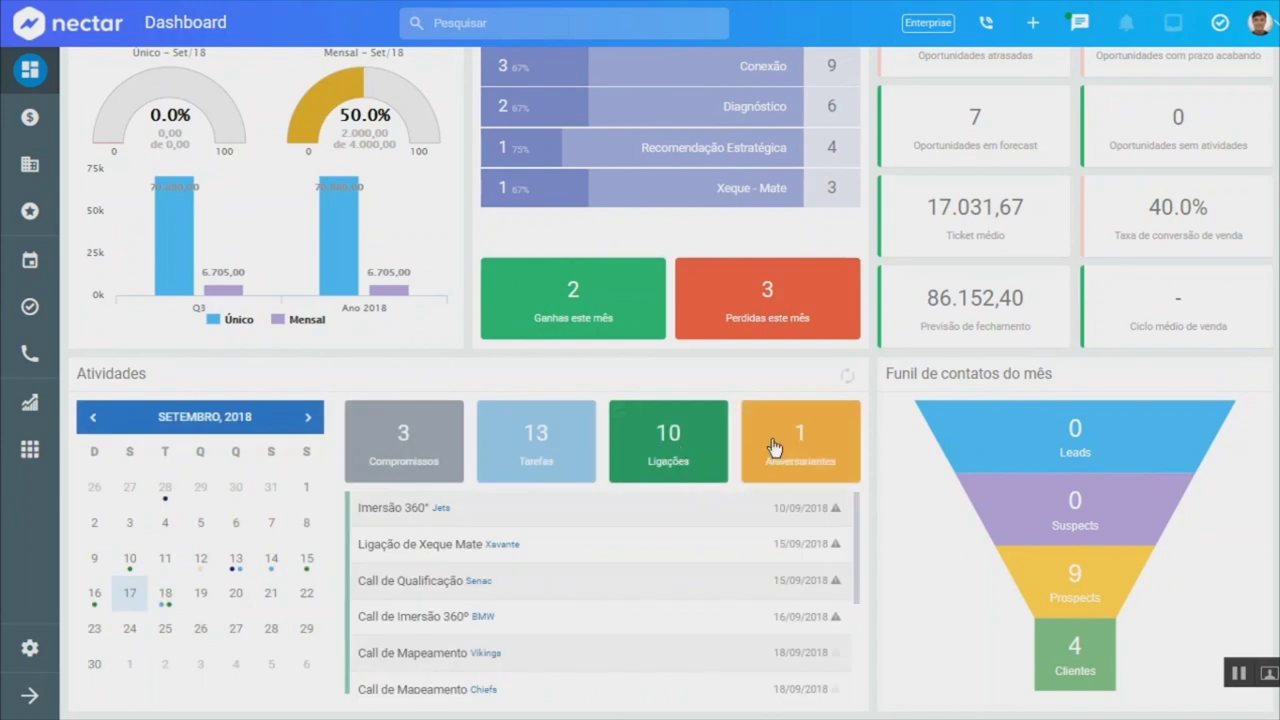
pyautogui.click(775, 445)
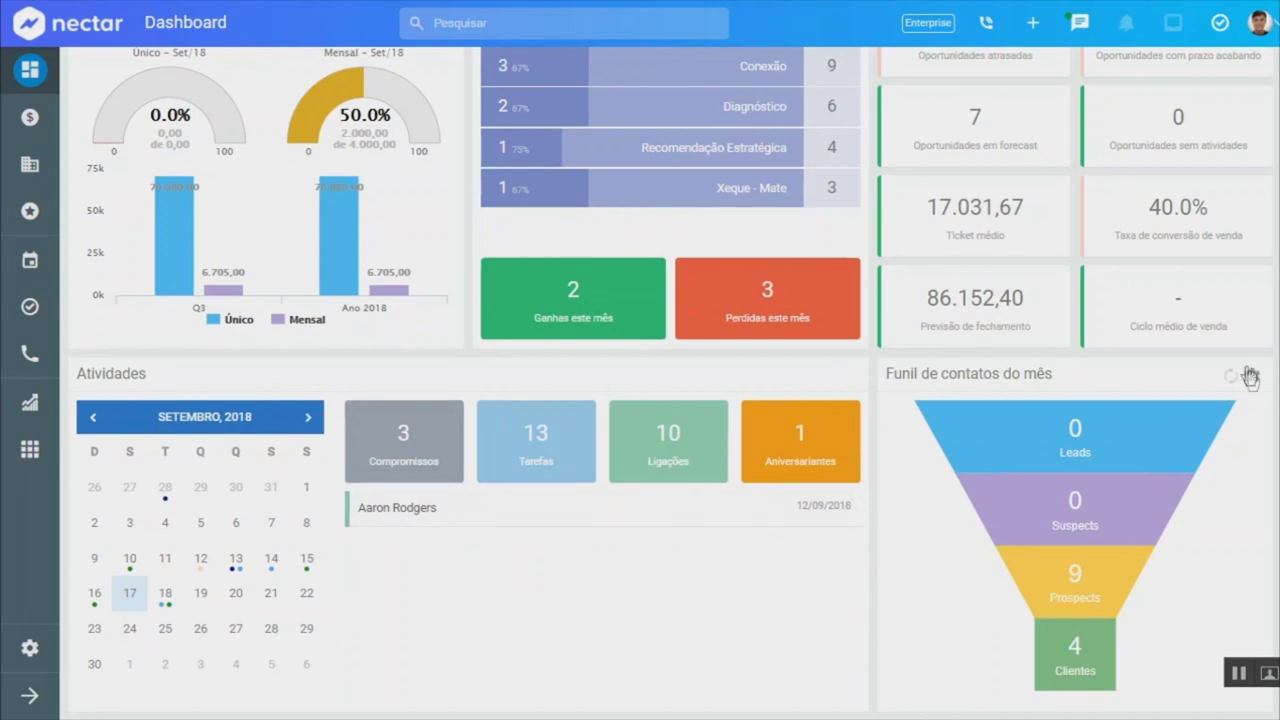
# Turn on conversion analysis (Análise de Conversão) for the month's contact funnel on the dashboard
pyautogui.click(1249, 375)
pyautogui.click(1077, 430)
pyautogui.scroll(-1, 954, 438)
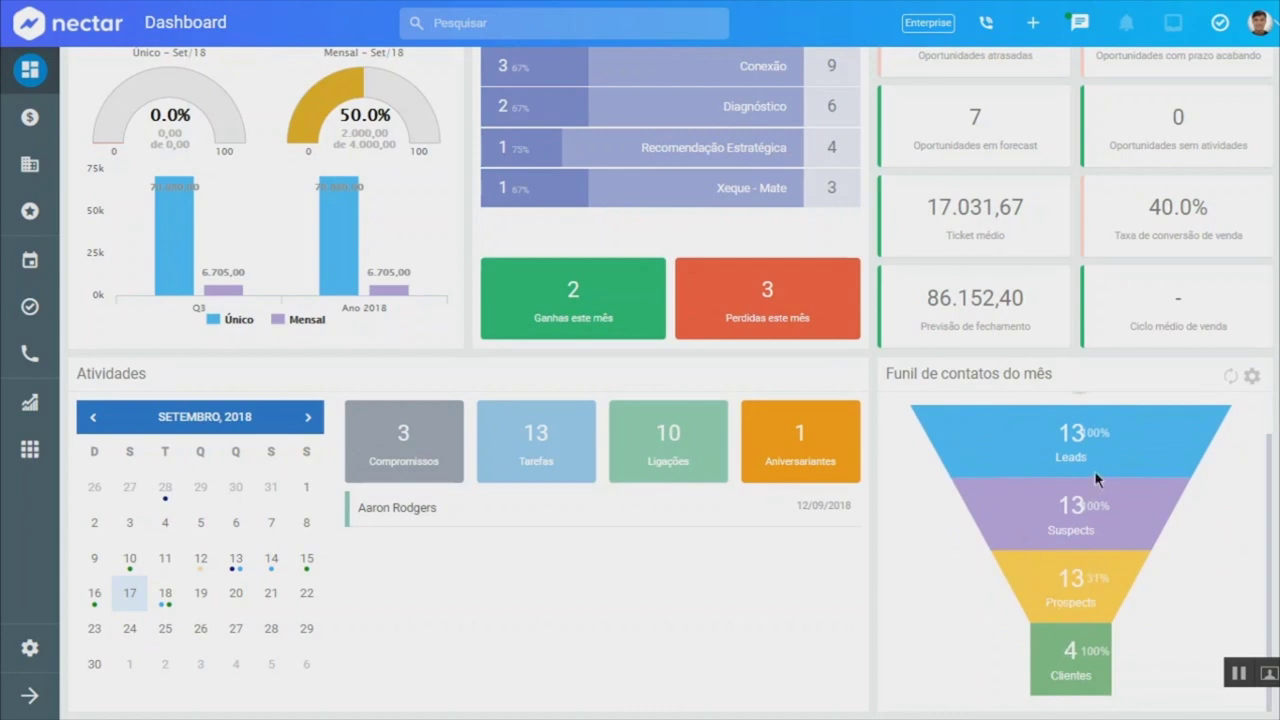
pyautogui.scroll(1, 1094, 470)
pyautogui.moveTo(192, 264)
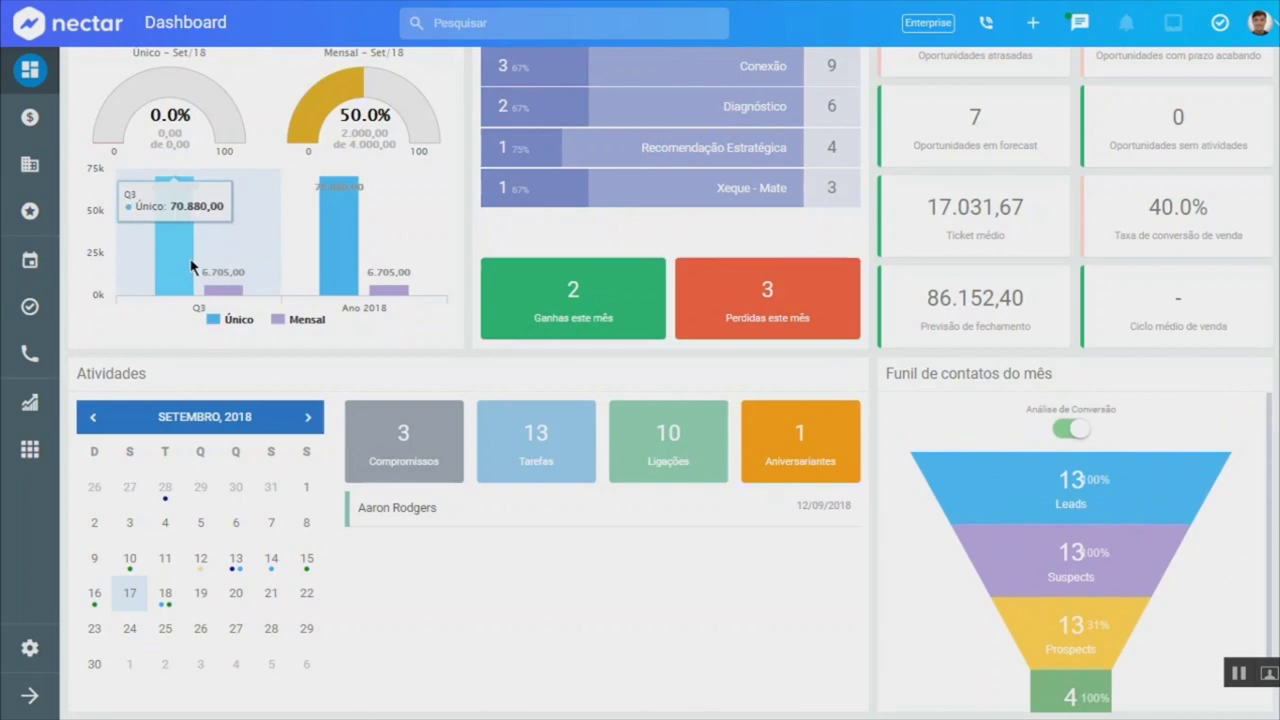
# Open the contact list and examine its advanced filter options, including Segmento and Autor, and its tag filter
pyautogui.click(30, 164)
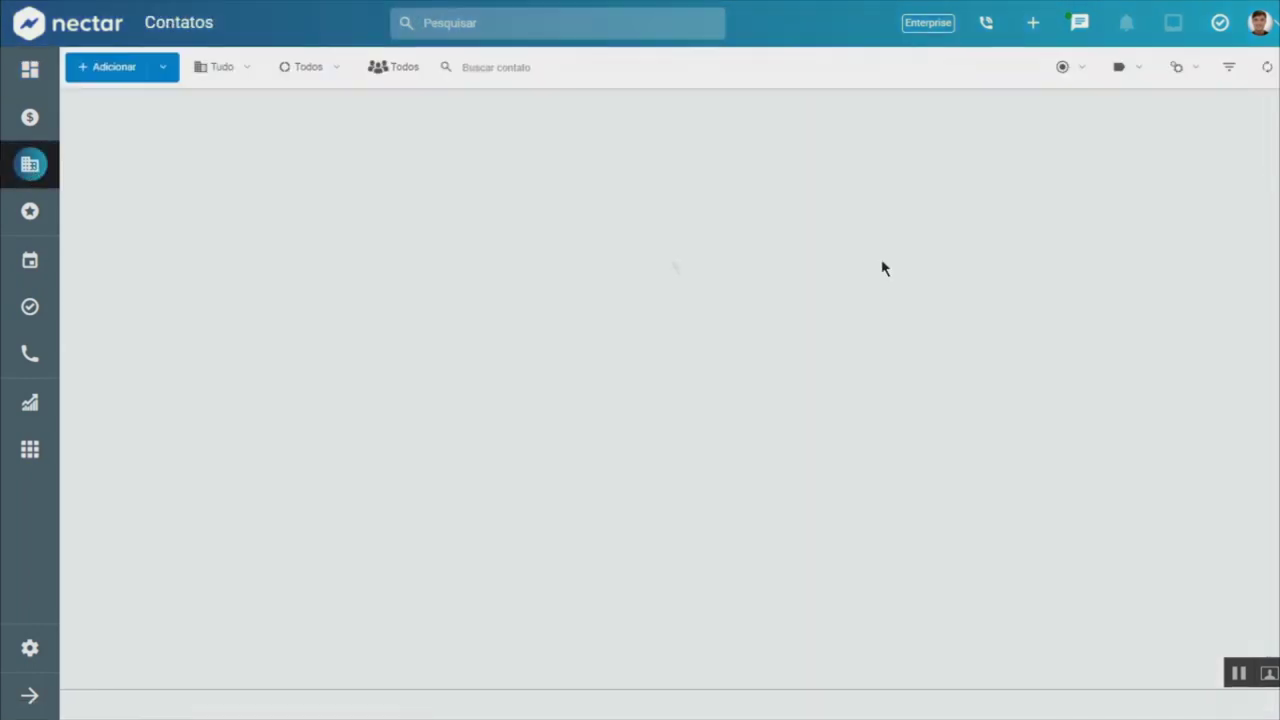
pyautogui.click(1230, 64)
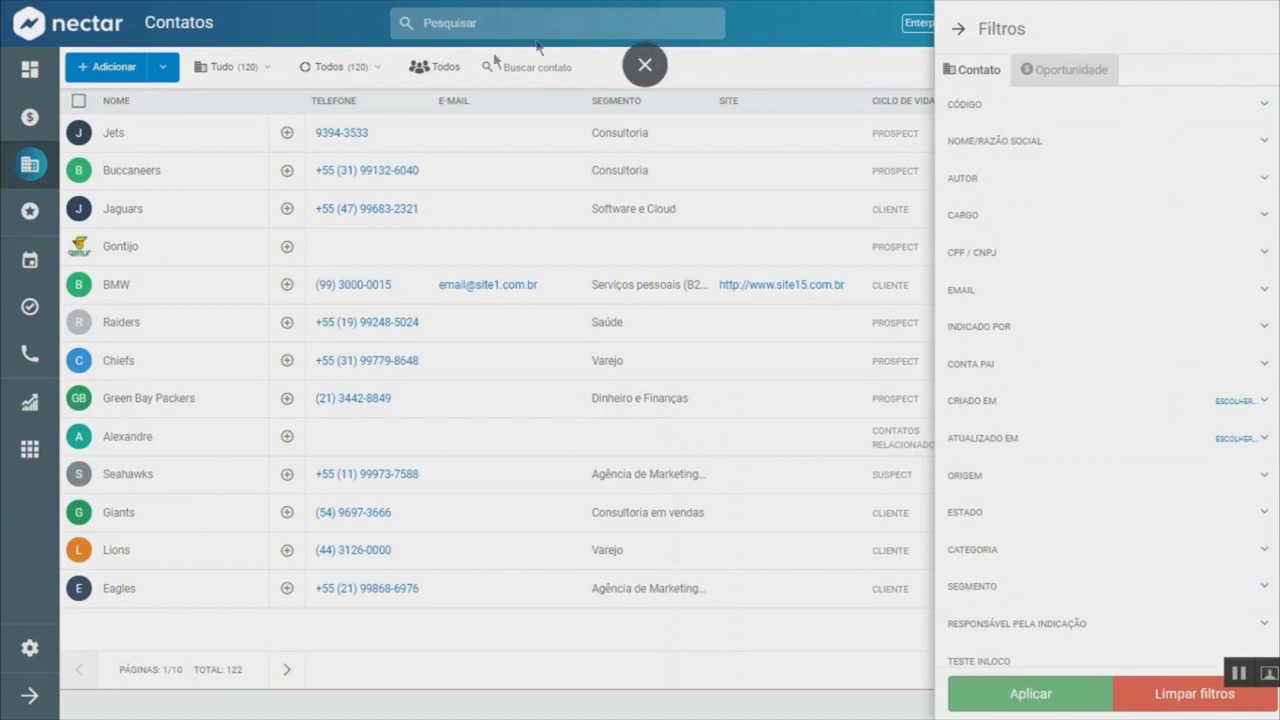
pyautogui.scroll(-1, 987, 302)
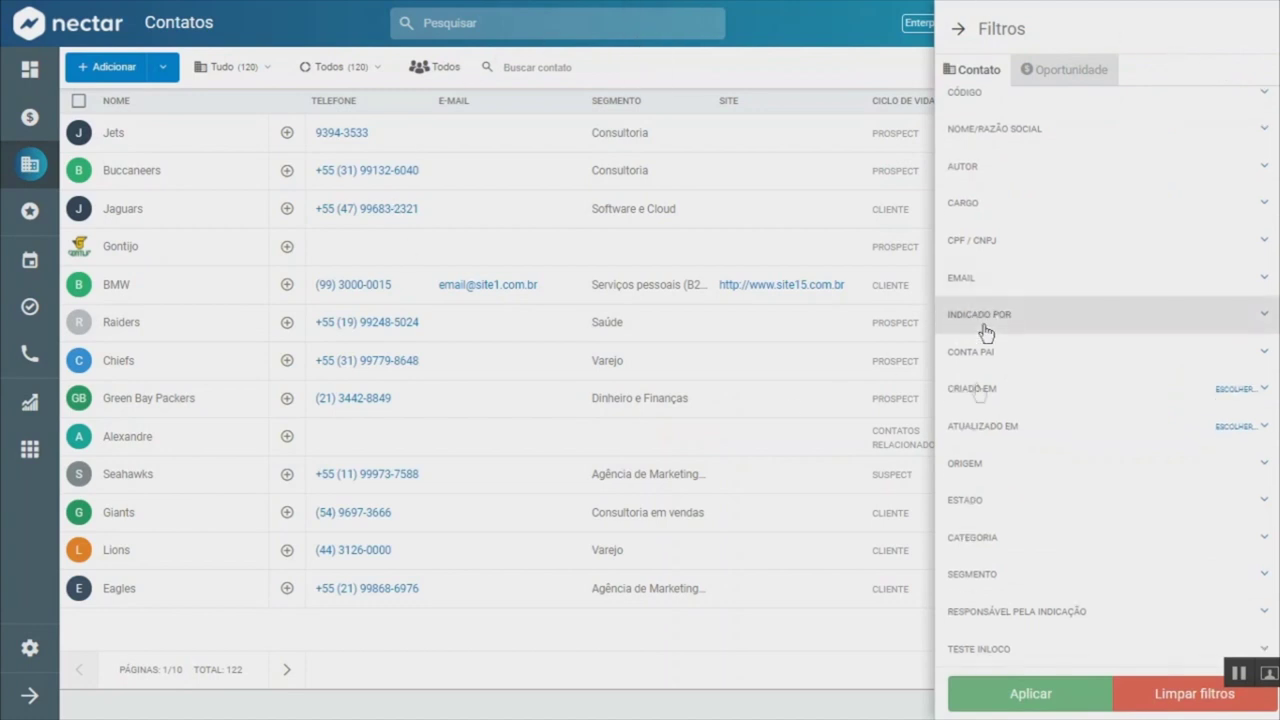
pyautogui.click(979, 577)
pyautogui.scroll(1, 1014, 249)
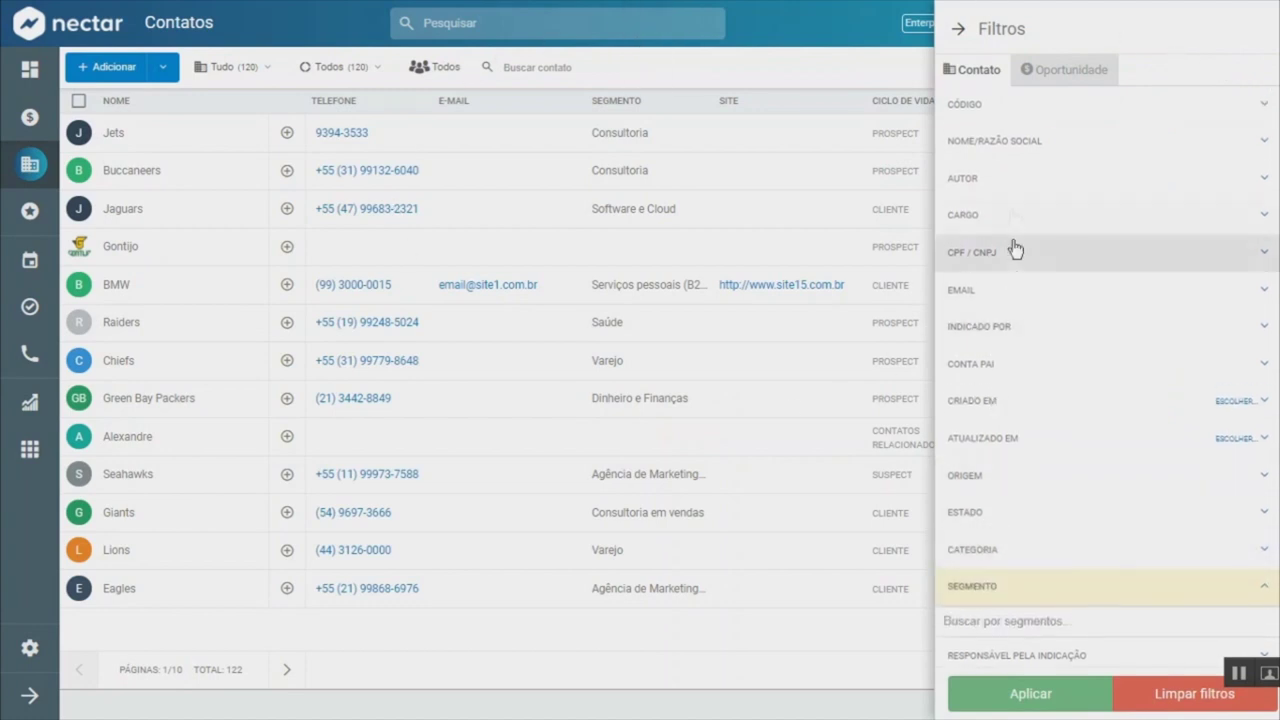
pyautogui.click(1005, 180)
pyautogui.click(960, 30)
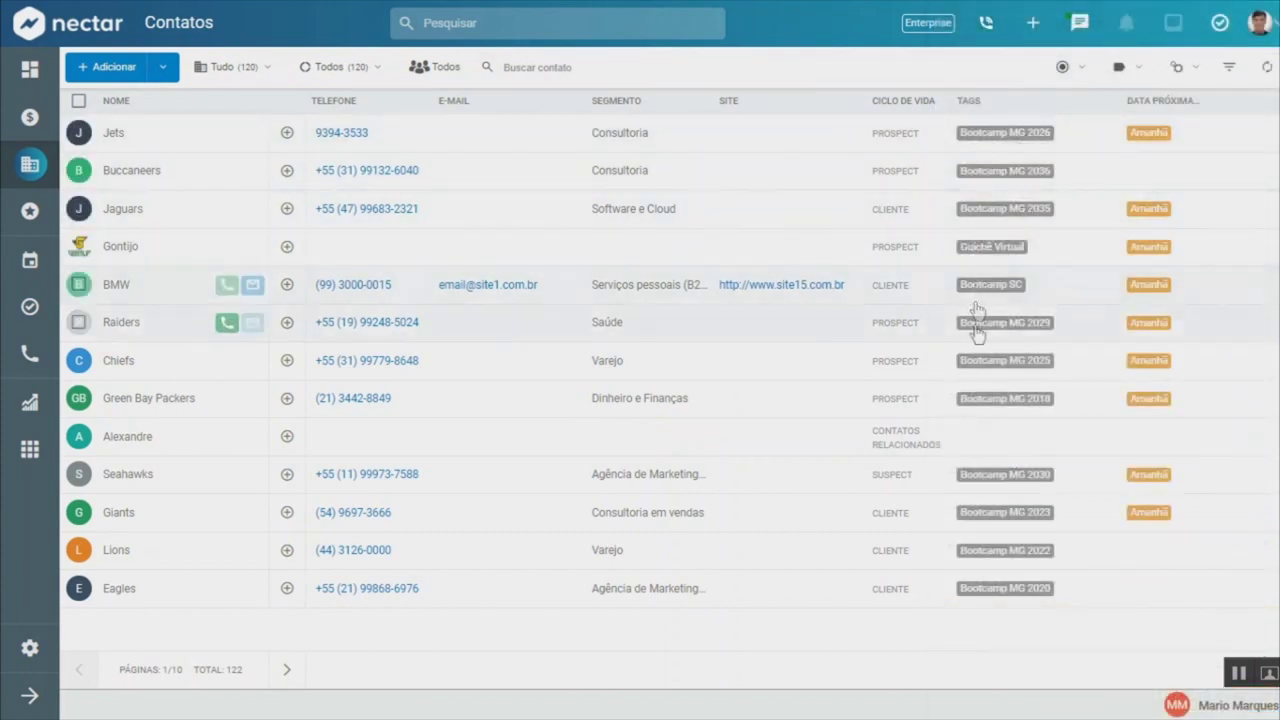
pyautogui.click(1120, 67)
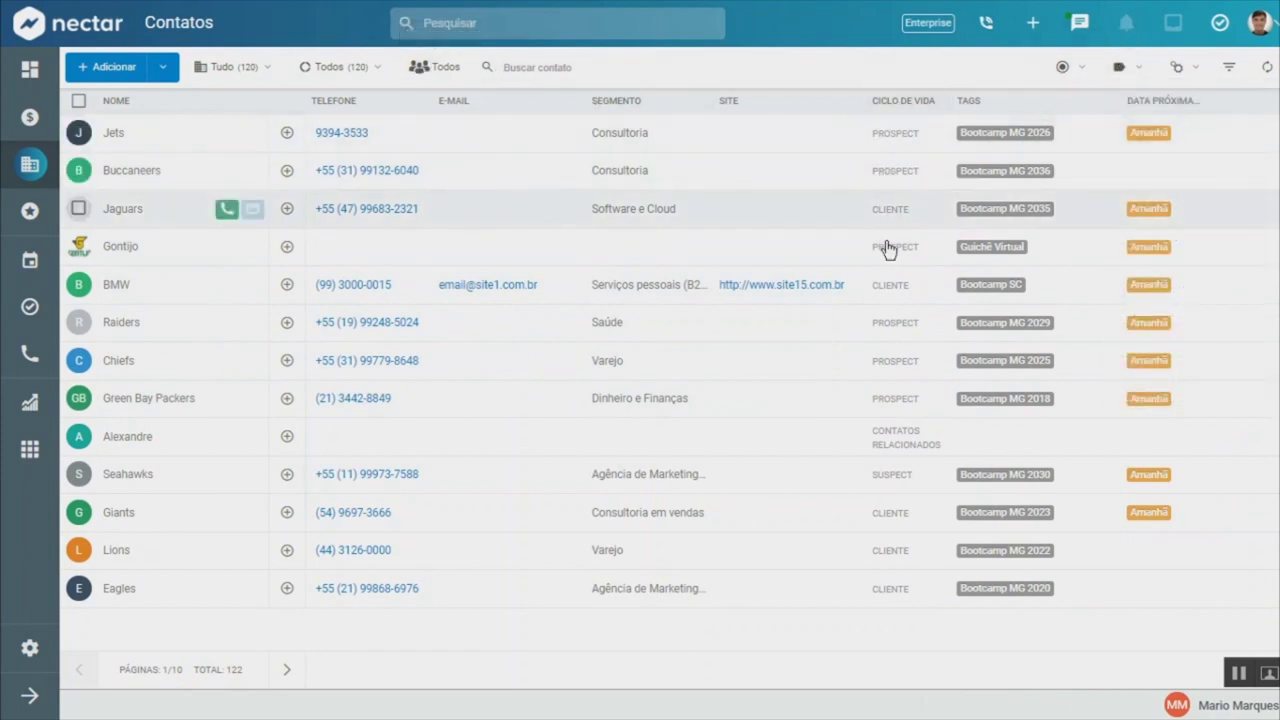
# Filter the contact list by the Prospects life-cycle stage and switch the filter to Clientes
pyautogui.click(332, 68)
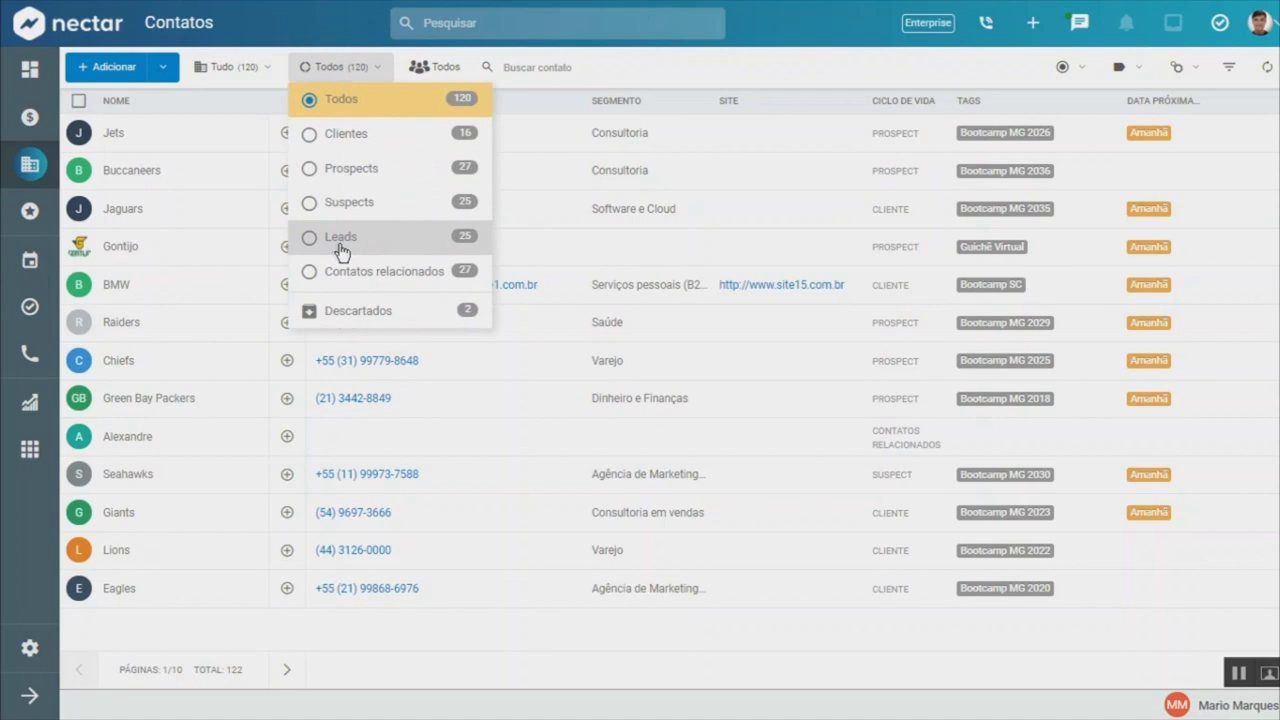
pyautogui.click(365, 172)
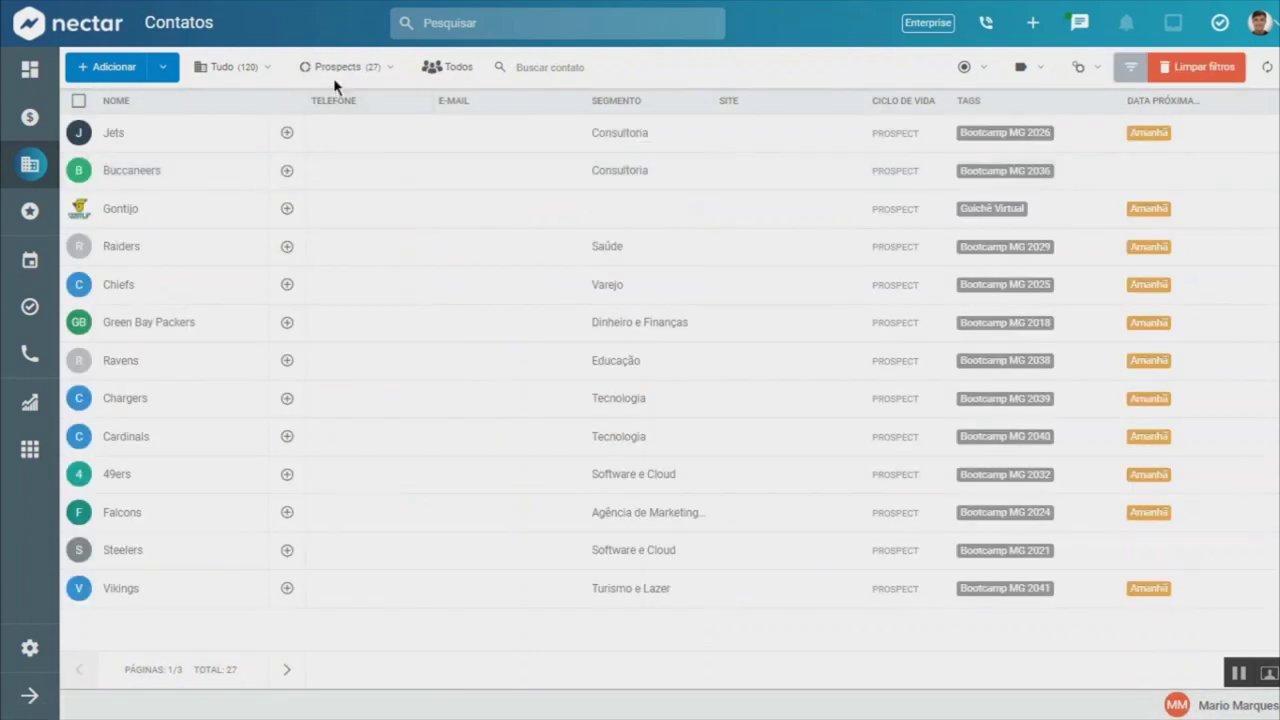
pyautogui.click(340, 70)
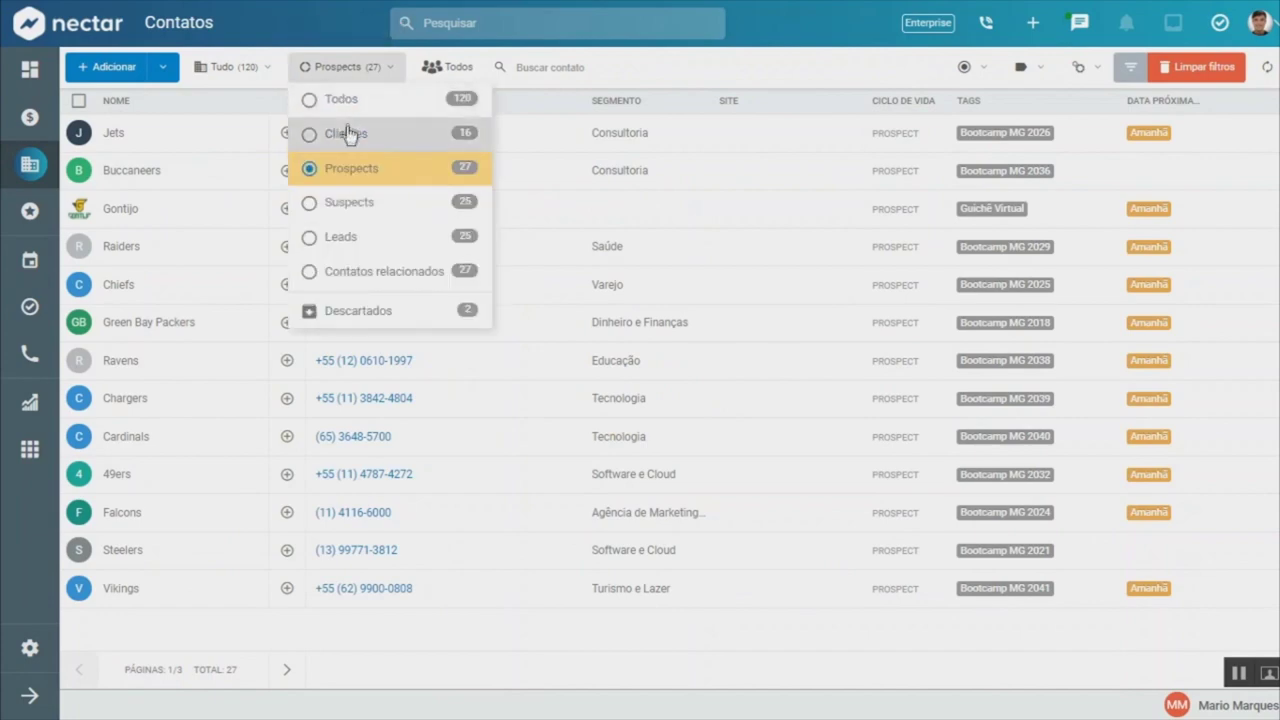
pyautogui.click(345, 132)
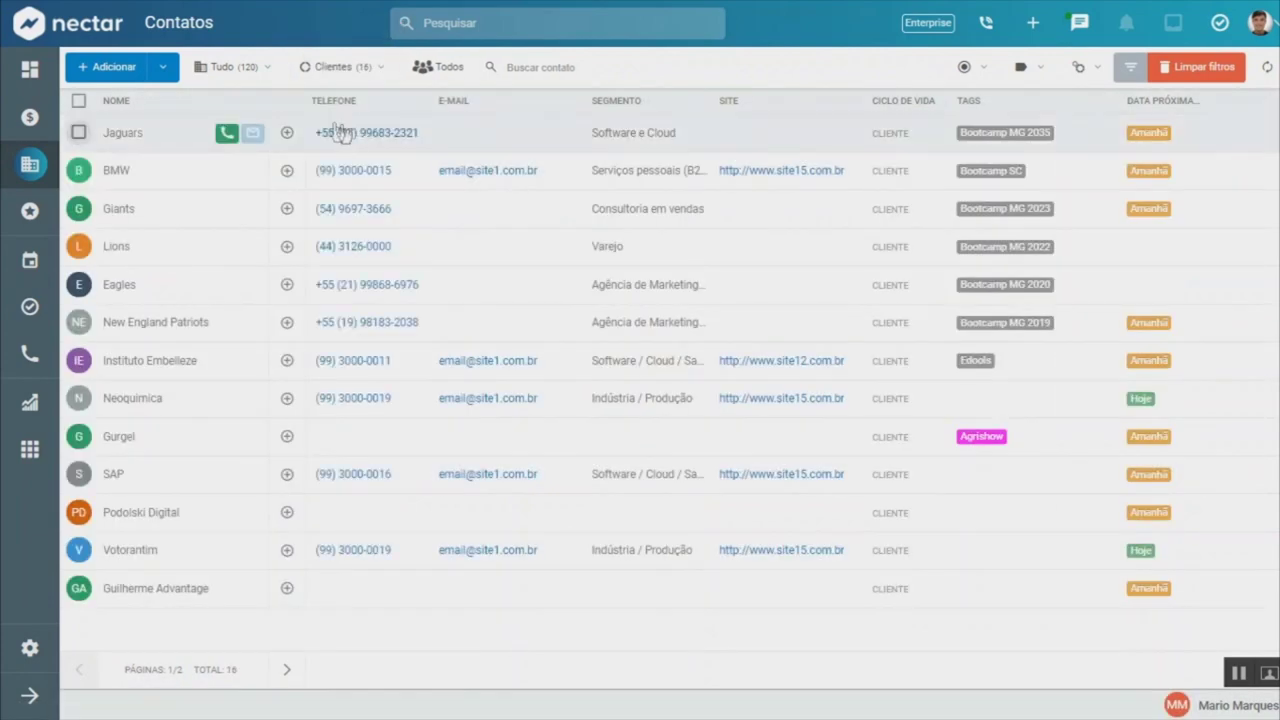
# Open the Jaguars contact and review its feedback history, including the older entries
pyautogui.click(133, 136)
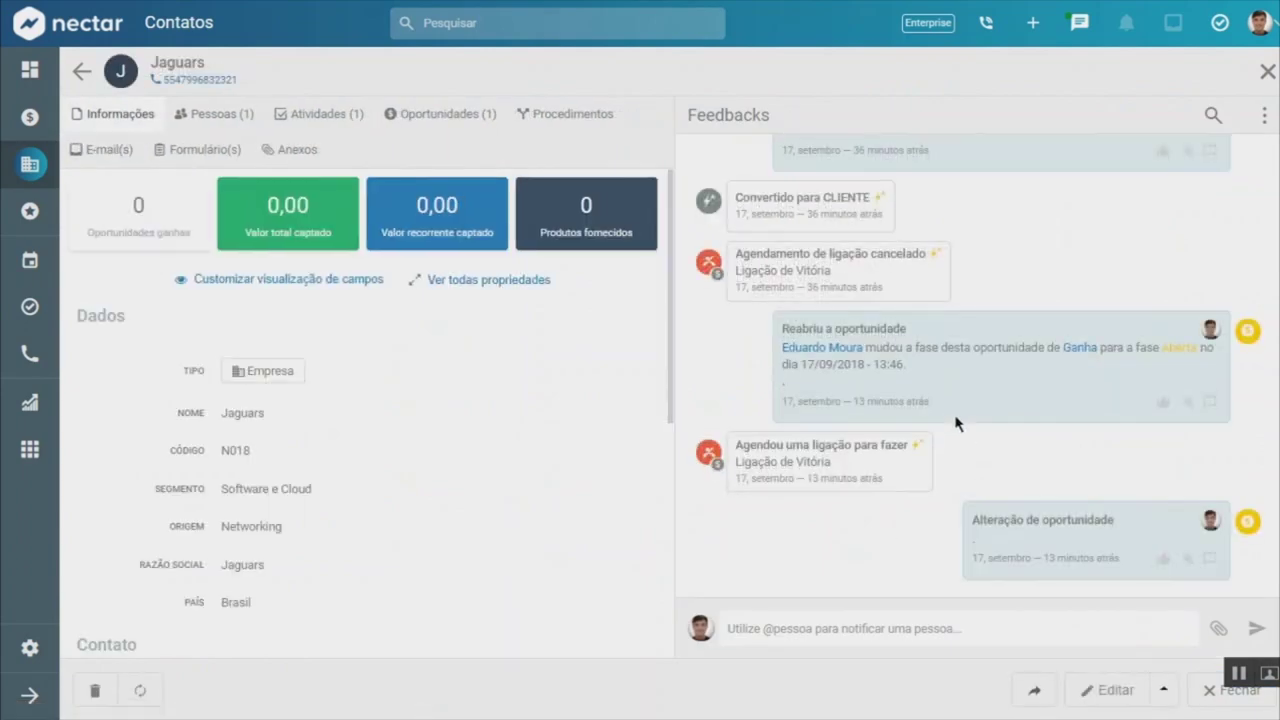
pyautogui.scroll(4, 955, 432)
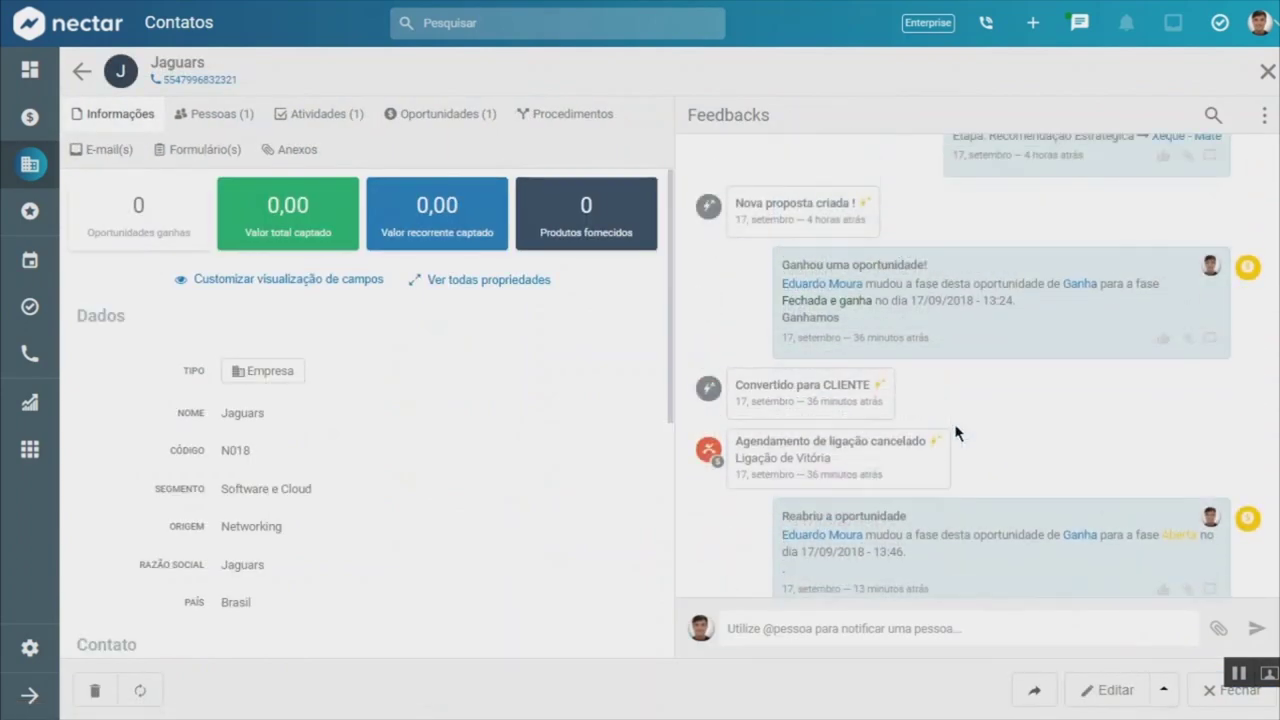
pyautogui.scroll(3, 955, 432)
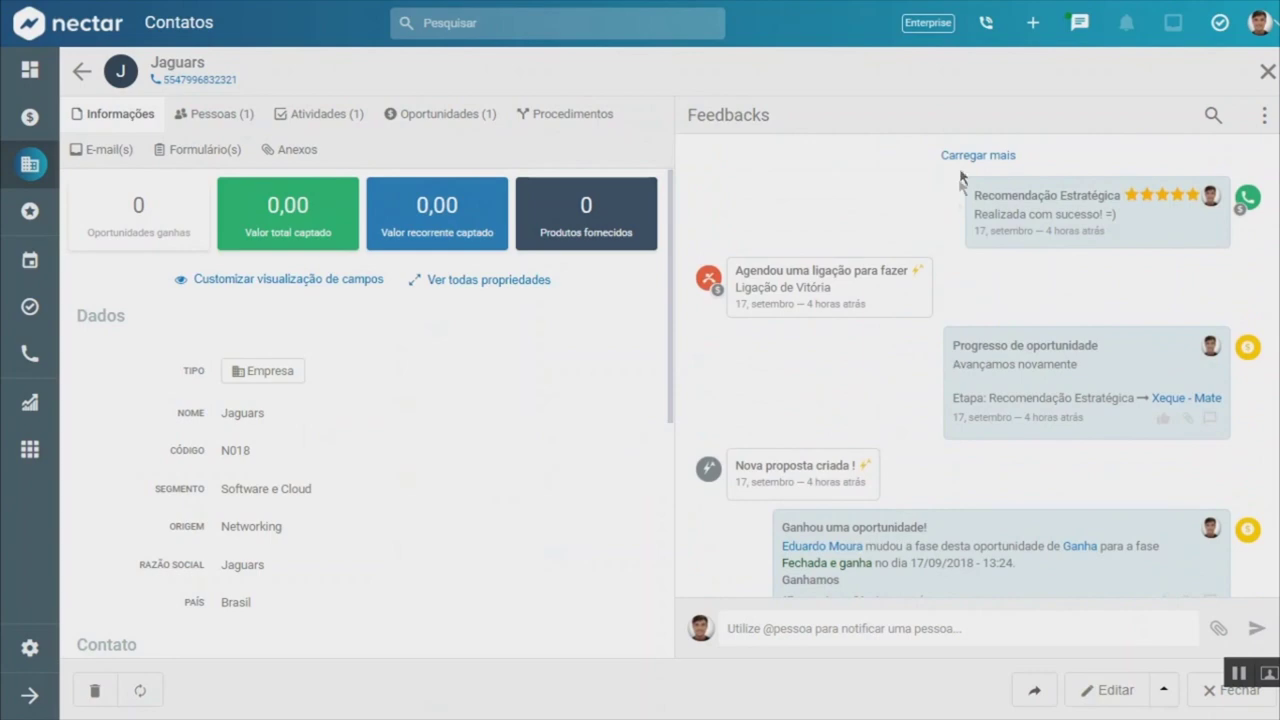
pyautogui.scroll(1, 960, 178)
pyautogui.scroll(2, 940, 318)
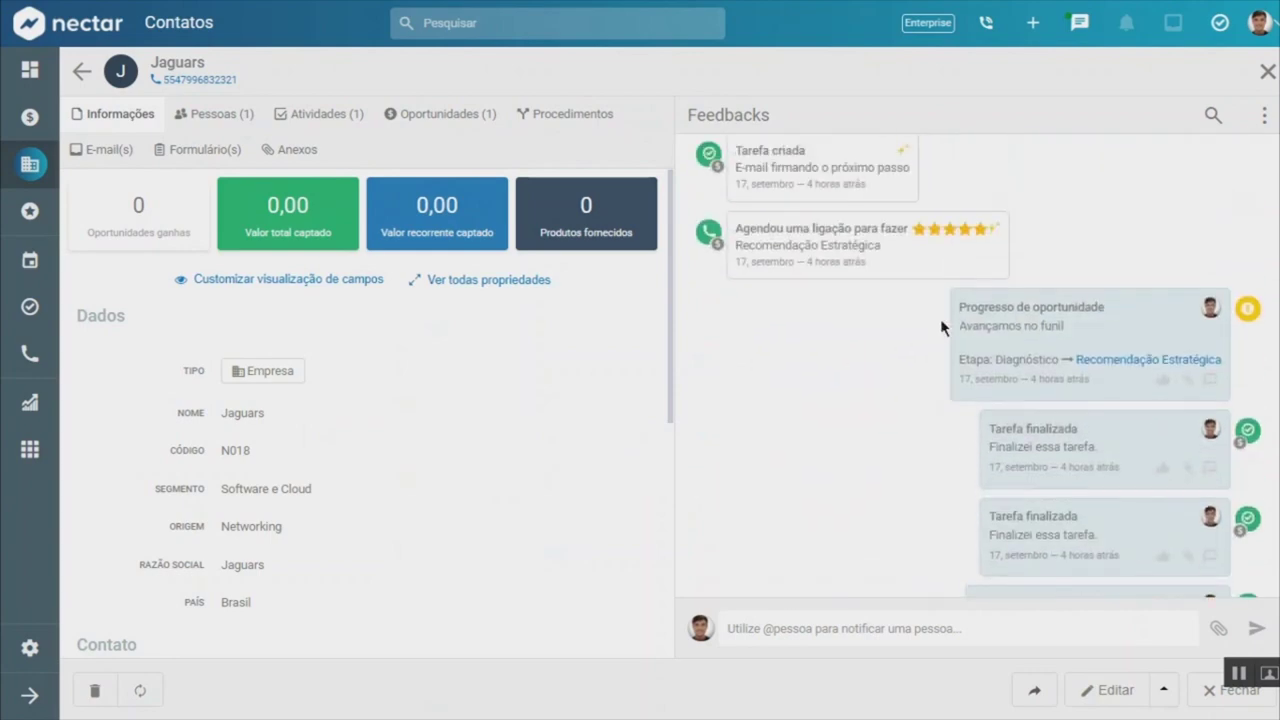
pyautogui.scroll(-6, 940, 318)
pyautogui.click(838, 615)
pyautogui.write('@hei')
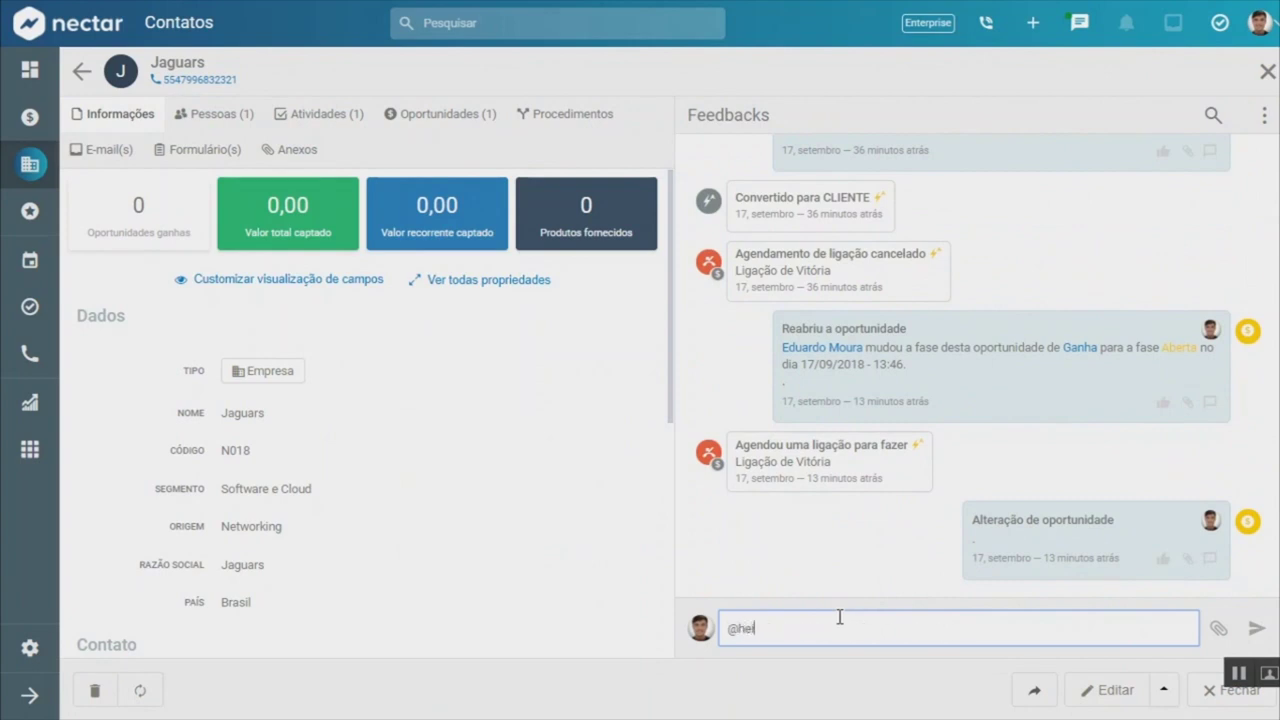
pyautogui.write('t')
pyautogui.press('BackSpace')
pyautogui.press('BackSpace')
pyautogui.press('BackSpace')
pyautogui.press('BackSpace')
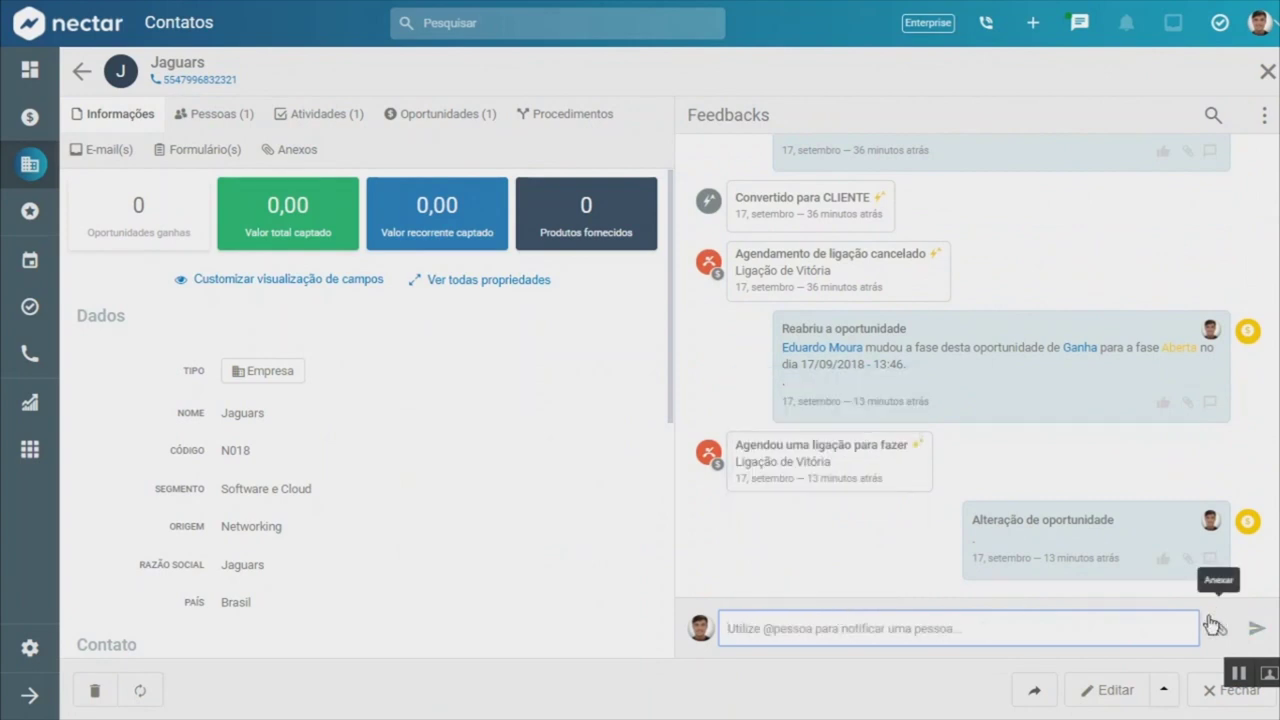
# Look over the actions available for the Jaguars contact and its registered information
pyautogui.click(1018, 687)
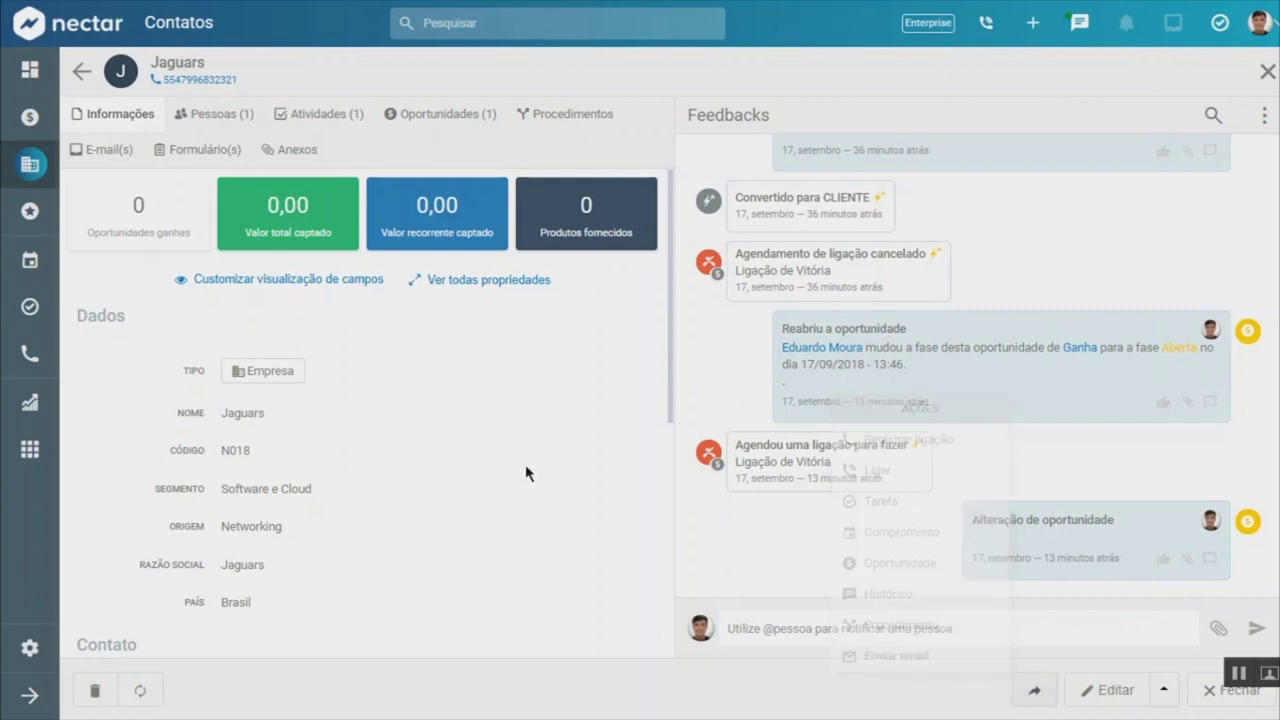
pyautogui.scroll(-2, 506, 463)
pyautogui.scroll(3, 500, 455)
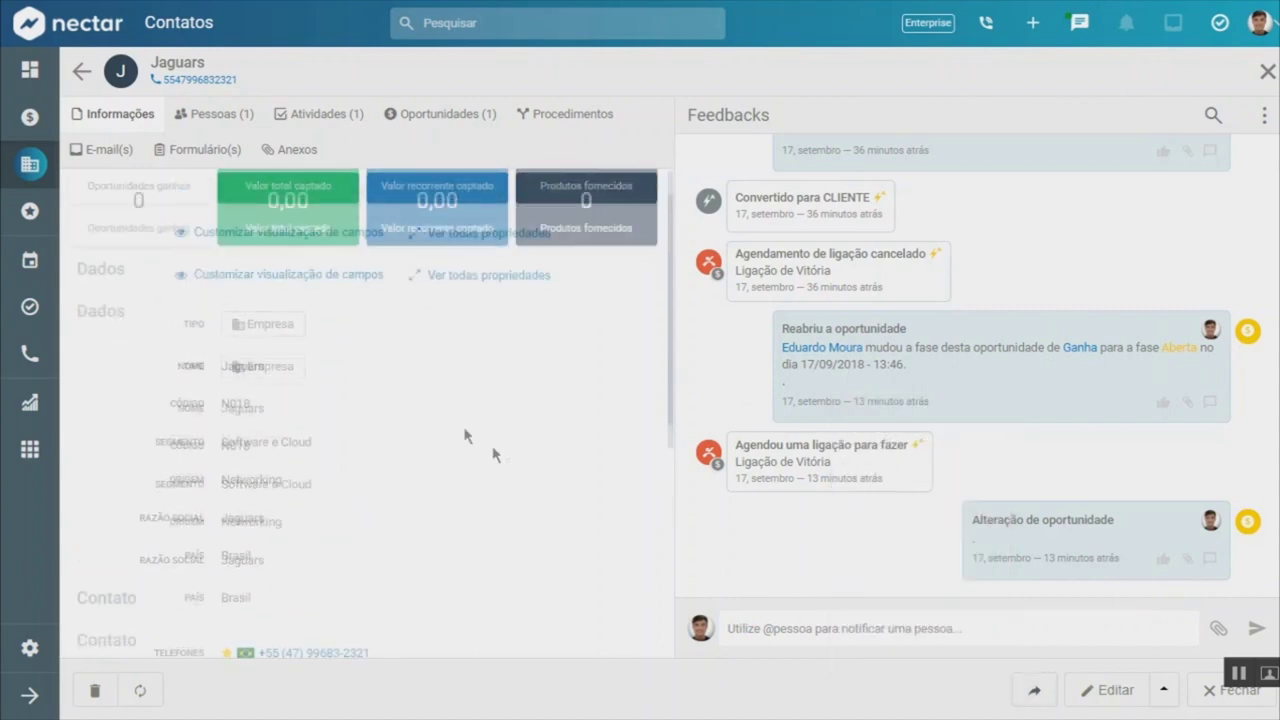
# Show the opportunities of all responsible users and switch the board to the Pipeline funnel
pyautogui.click(40, 128)
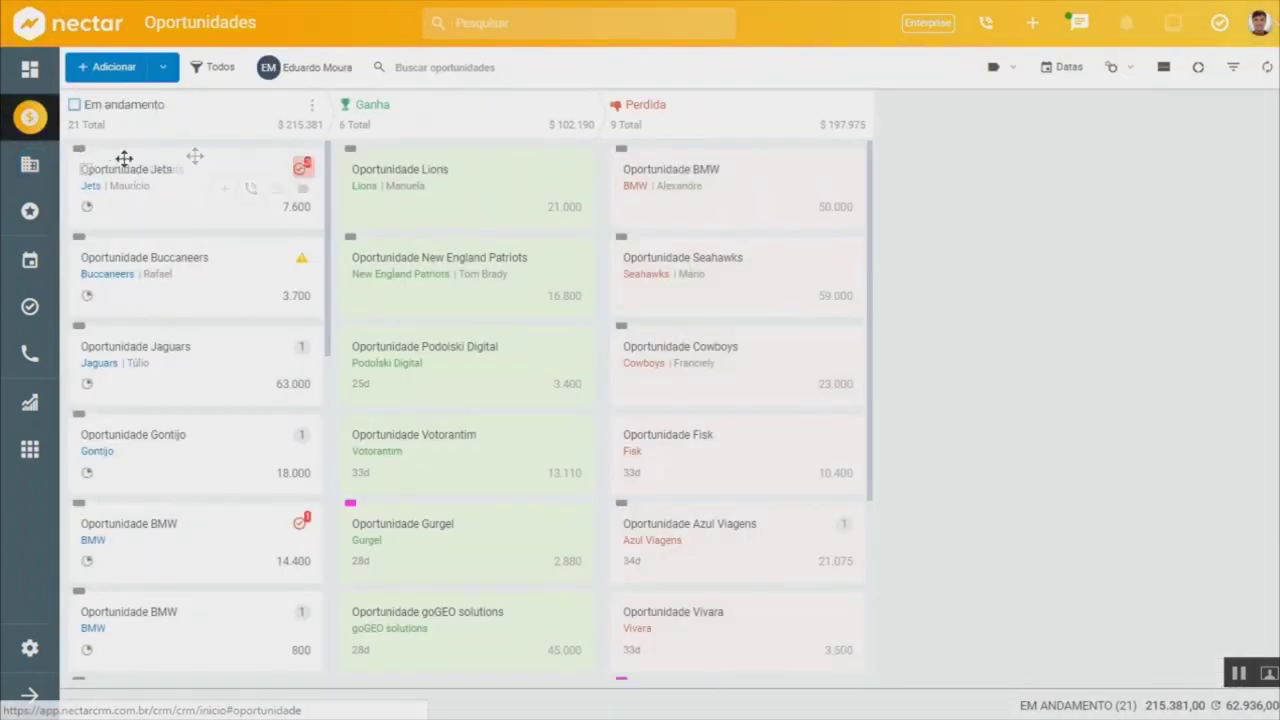
pyautogui.click(286, 68)
pyautogui.click(680, 485)
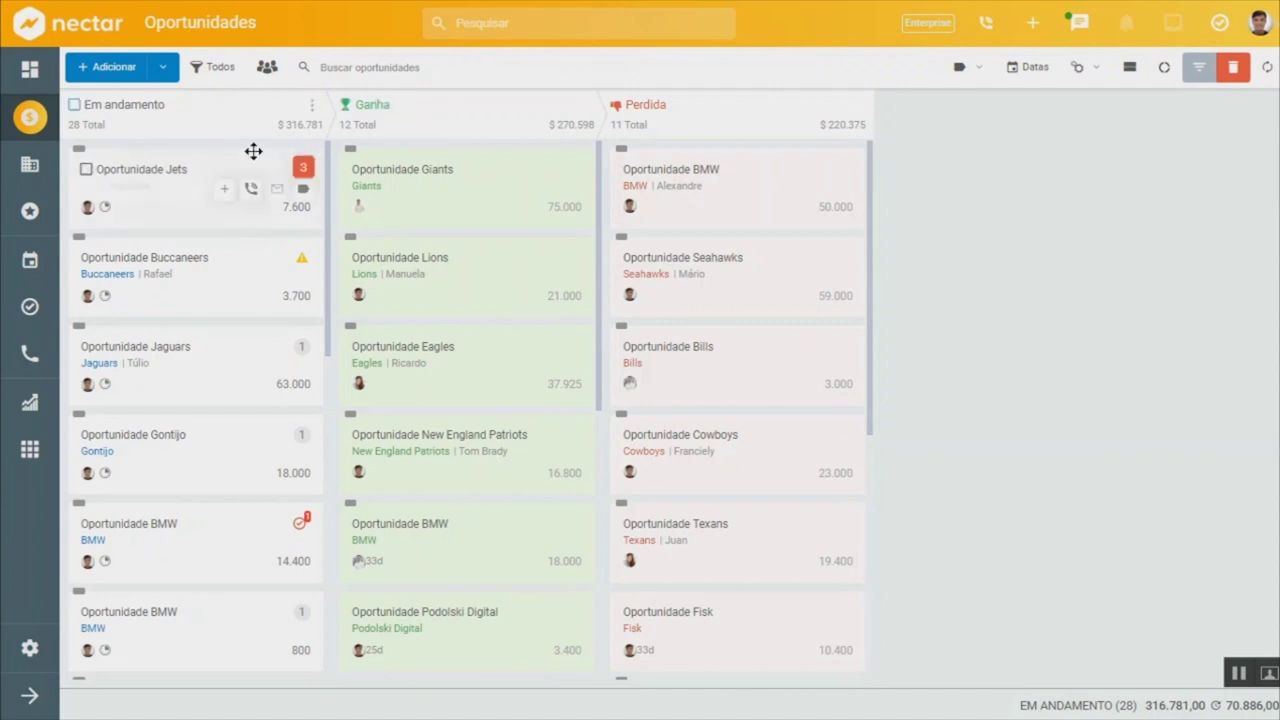
pyautogui.click(222, 72)
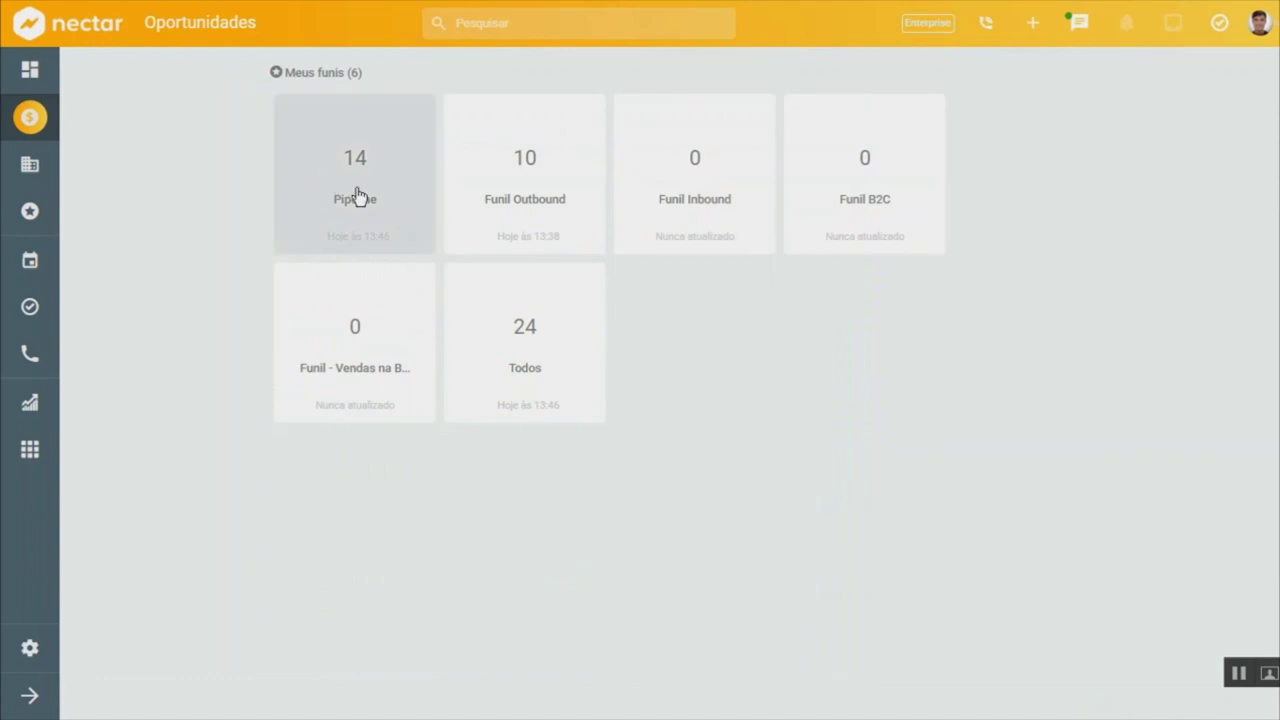
pyautogui.click(358, 195)
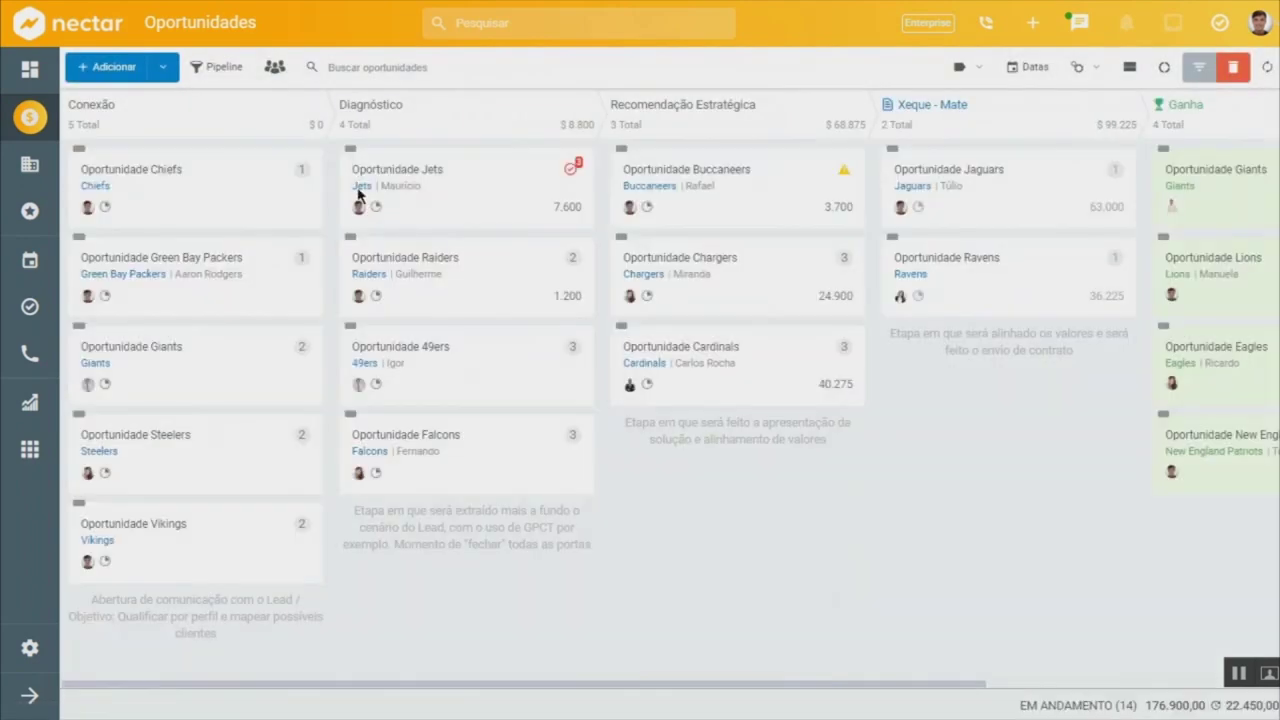
# Check the Giants opportunity's upcoming activities in Conexão and try to move it to the Diagnóstico stage with "." as the note
pyautogui.click(300, 346)
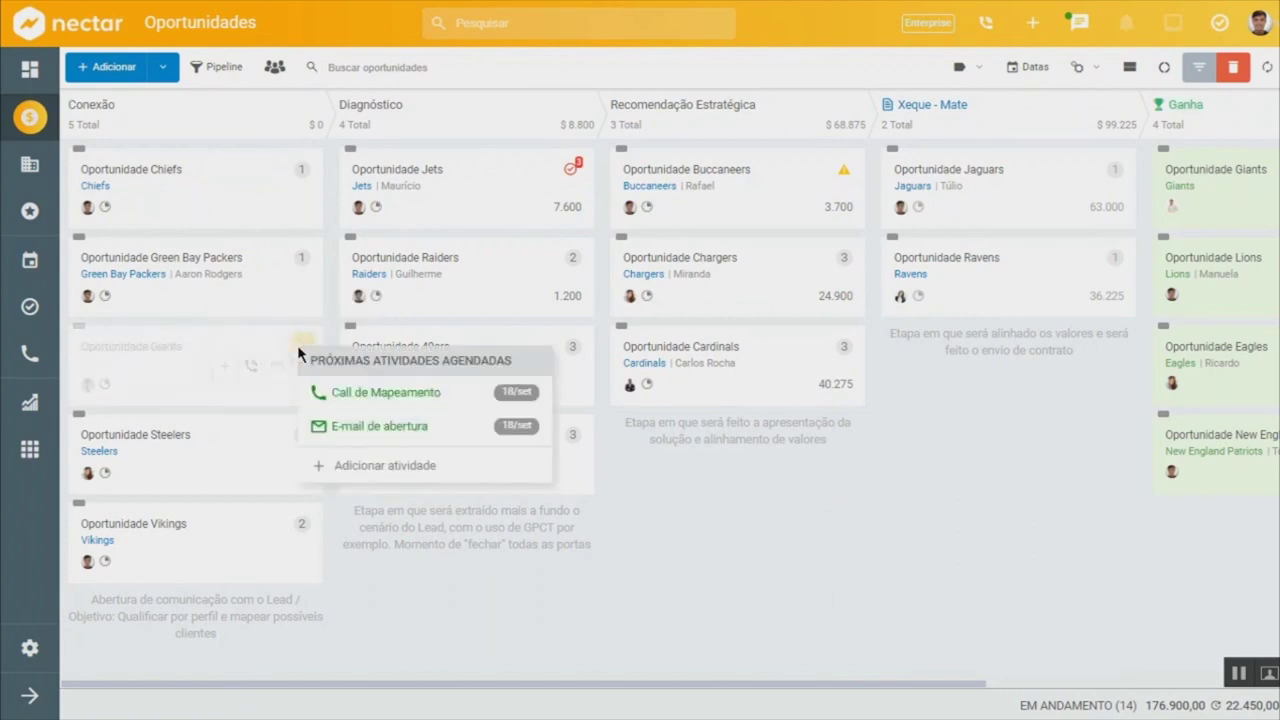
pyautogui.click(399, 580)
pyautogui.moveTo(430, 337); pyautogui.dragTo(429, 337)
pyautogui.moveTo(548, 265); pyautogui.dragTo(548, 265)
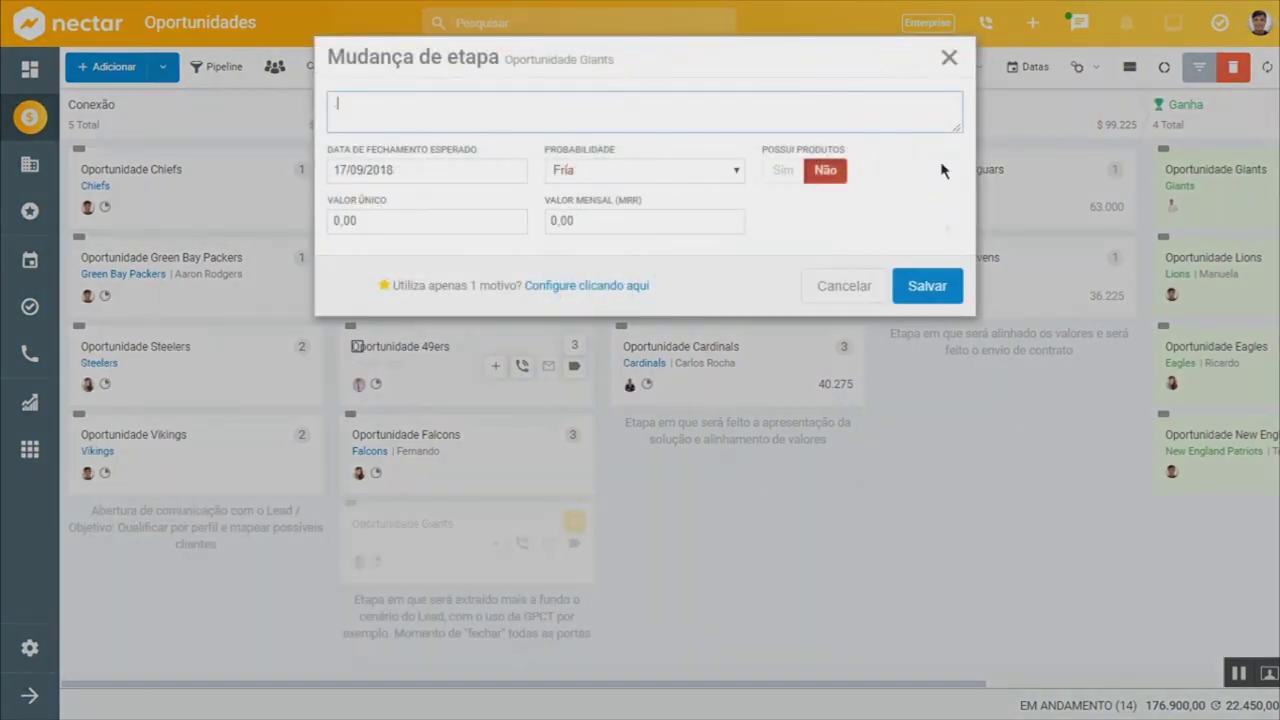
pyautogui.click(927, 285)
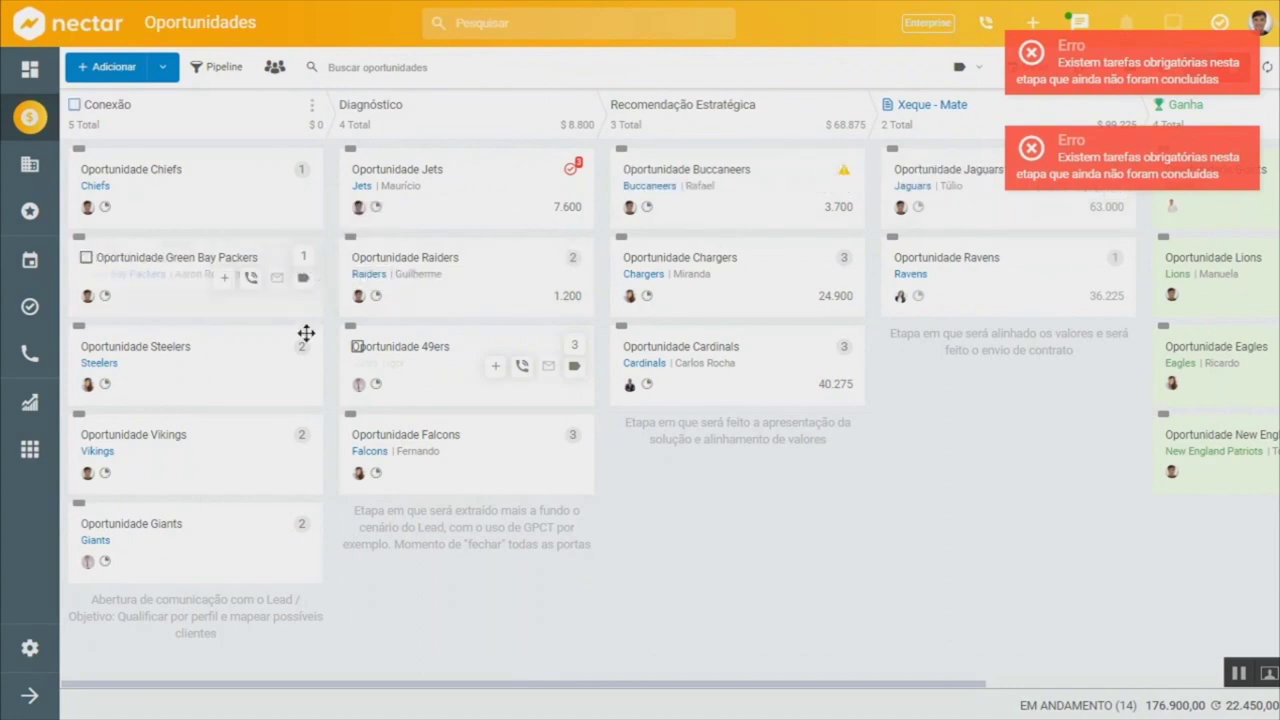
# Draft an e-mail from the Green Bay Packers opportunity using the E-mail de abertura template, and close it without sending
pyautogui.click(303, 261)
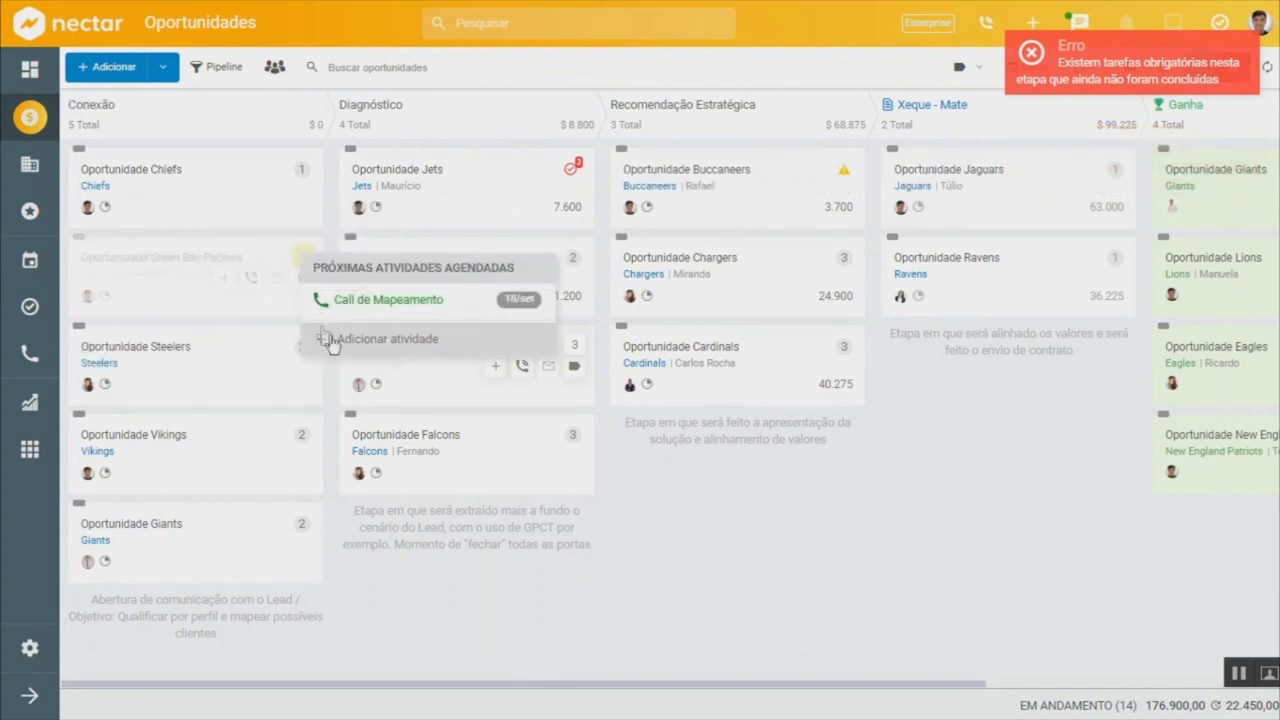
pyautogui.click(328, 333)
pyautogui.click(498, 494)
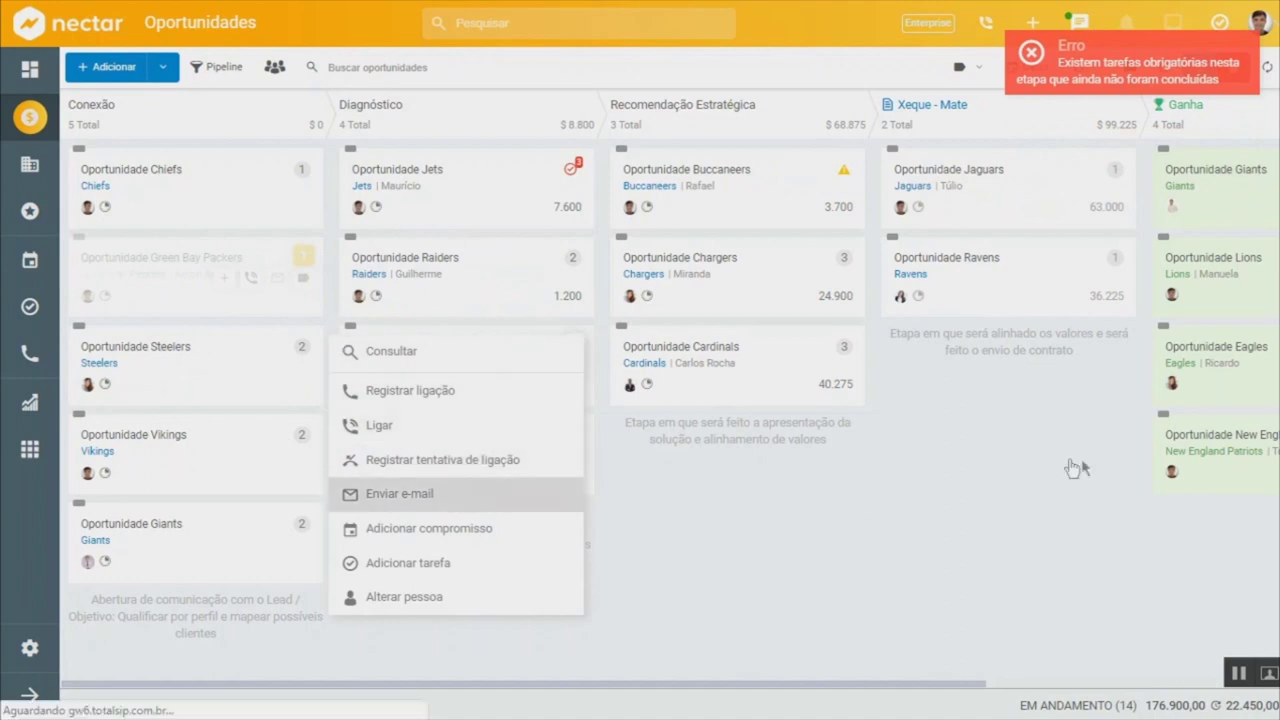
pyautogui.click(1170, 508)
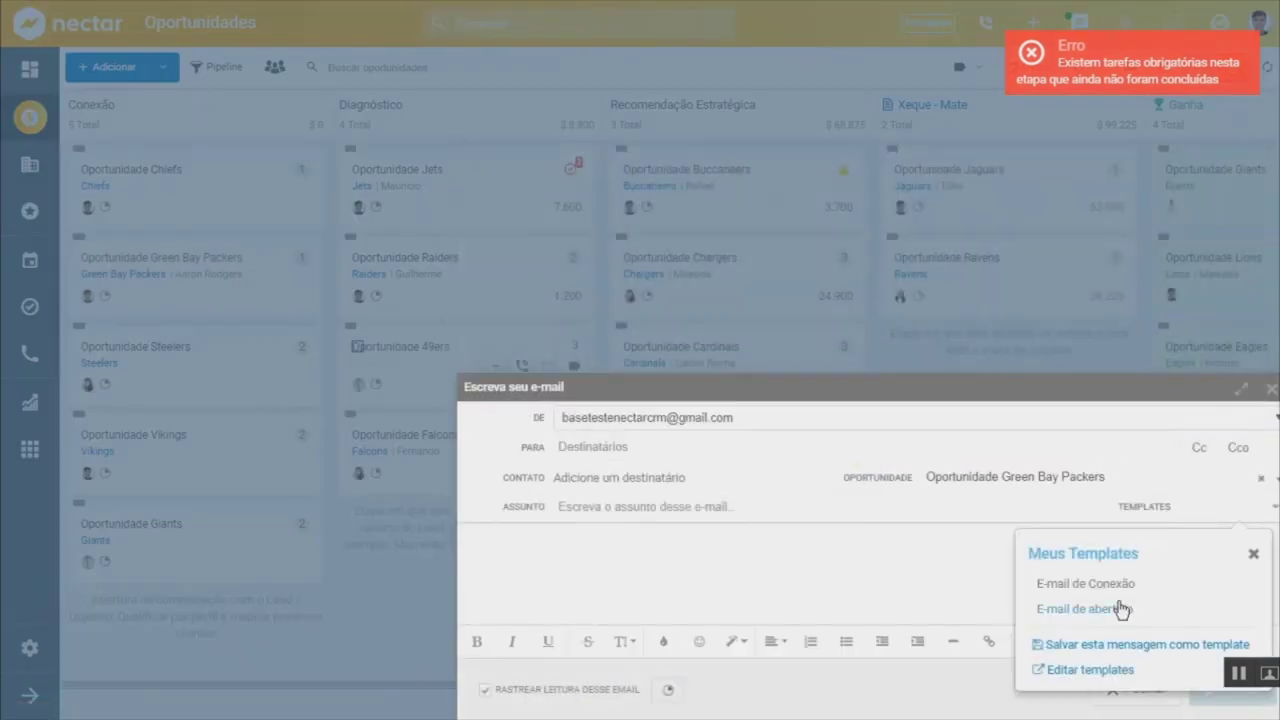
pyautogui.click(1115, 606)
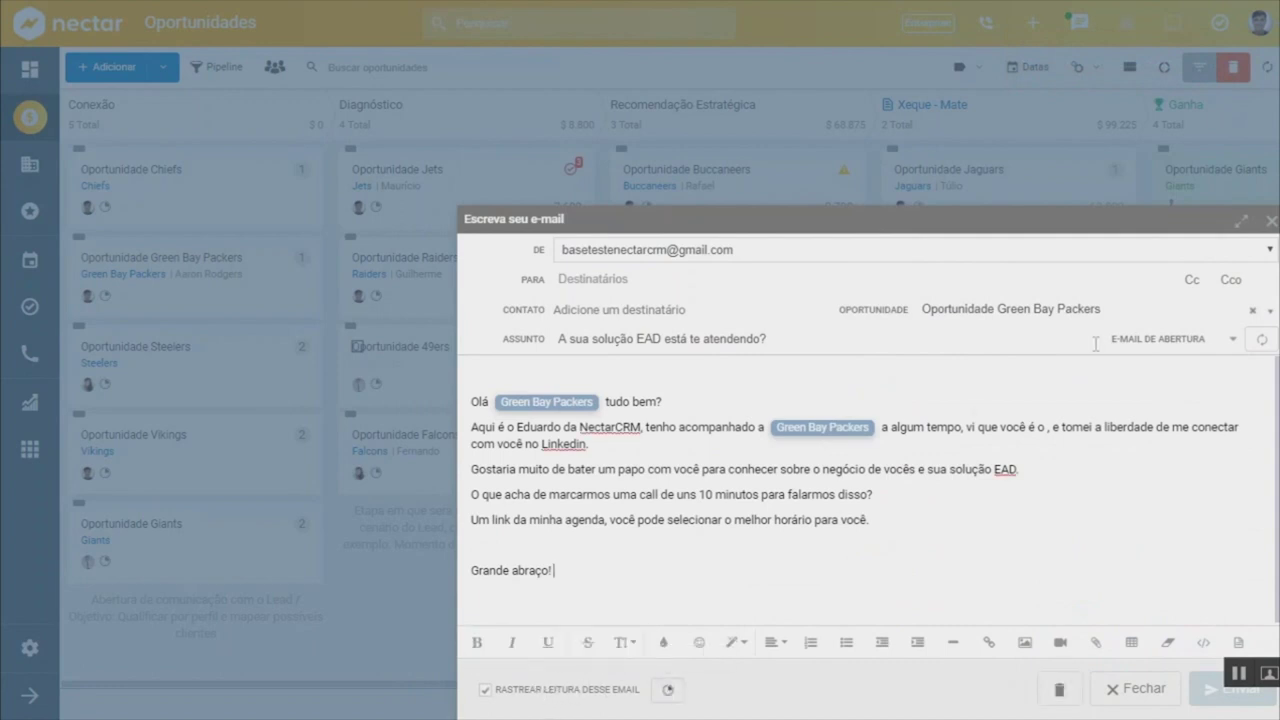
pyautogui.click(1268, 216)
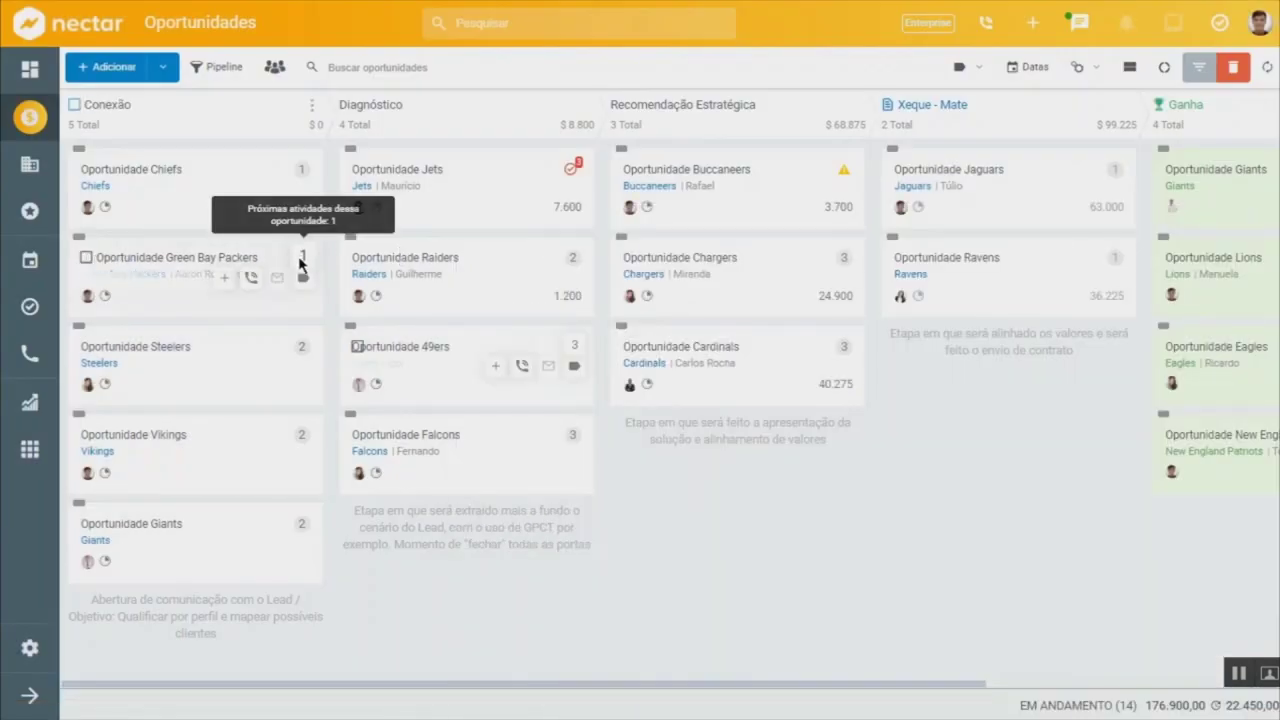
# Open the Green Bay Packers opportunity's Call de Mapeamento task and start registering its call
pyautogui.click(303, 260)
pyautogui.click(360, 312)
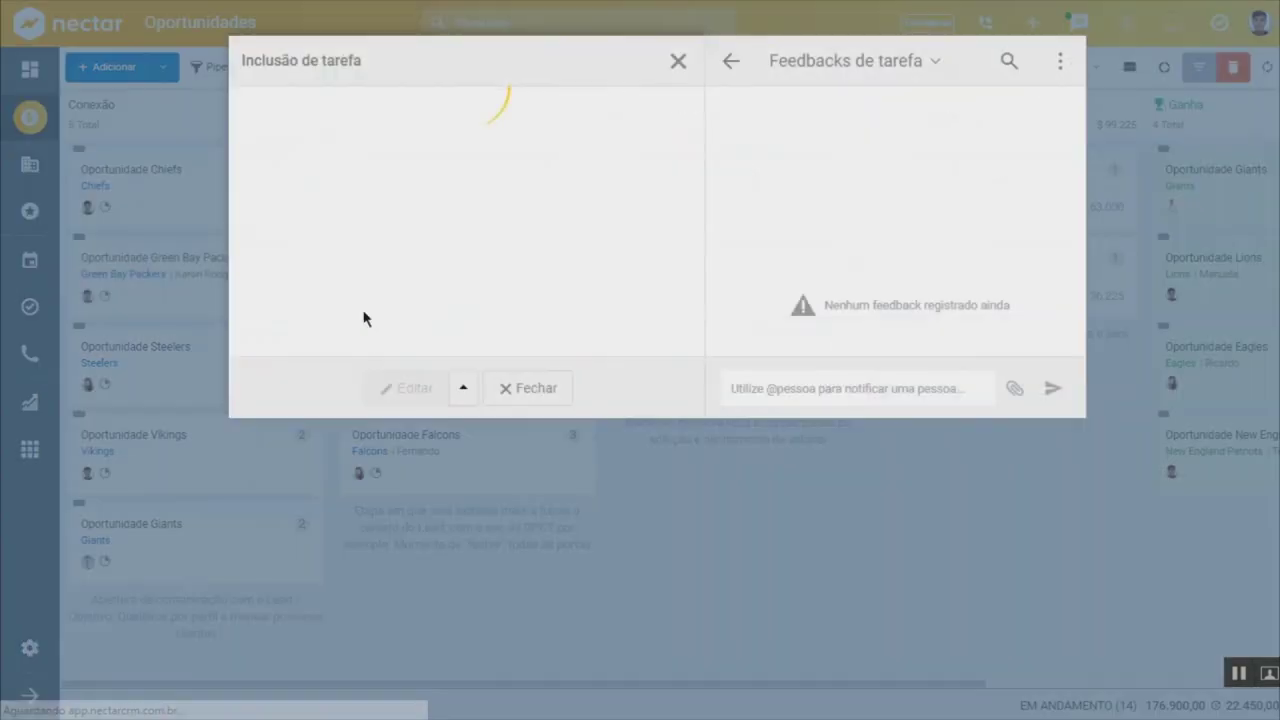
pyautogui.click(405, 458)
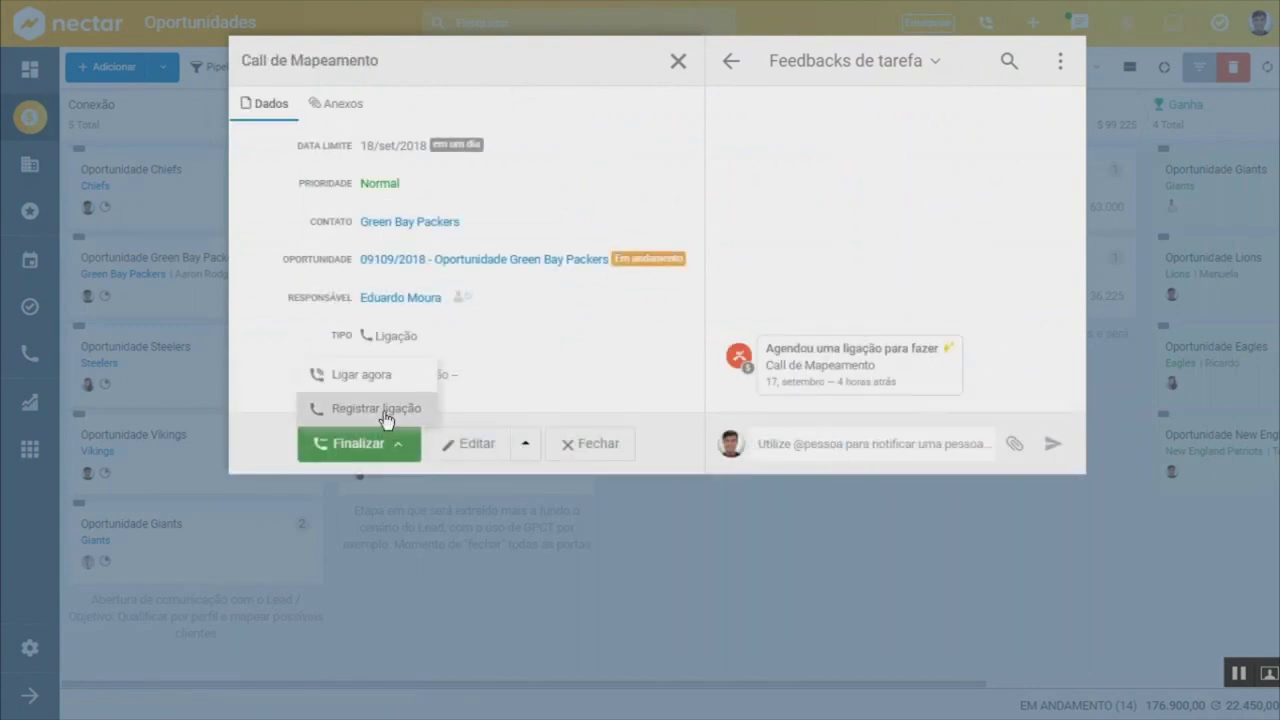
pyautogui.click(385, 410)
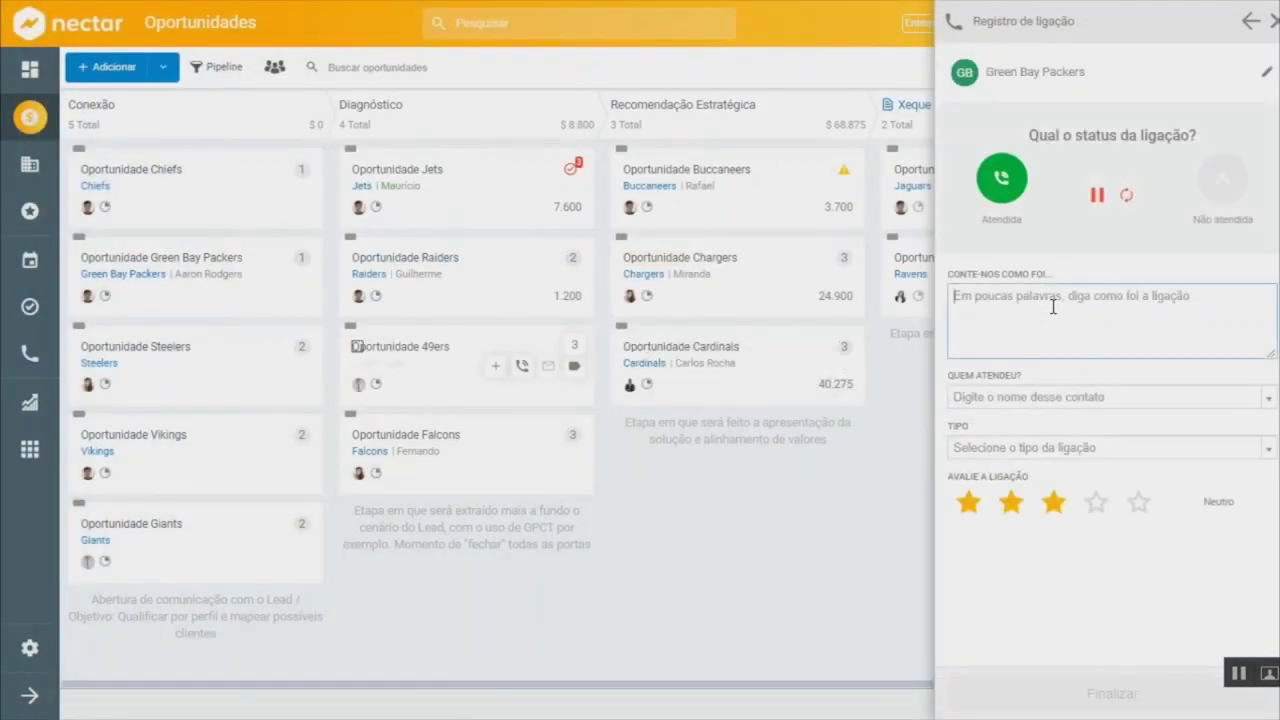
# Fill in the call record with "asdasdasd" as the note and a five-star rating, and close it without finalizing
pyautogui.write('asdasdasd')
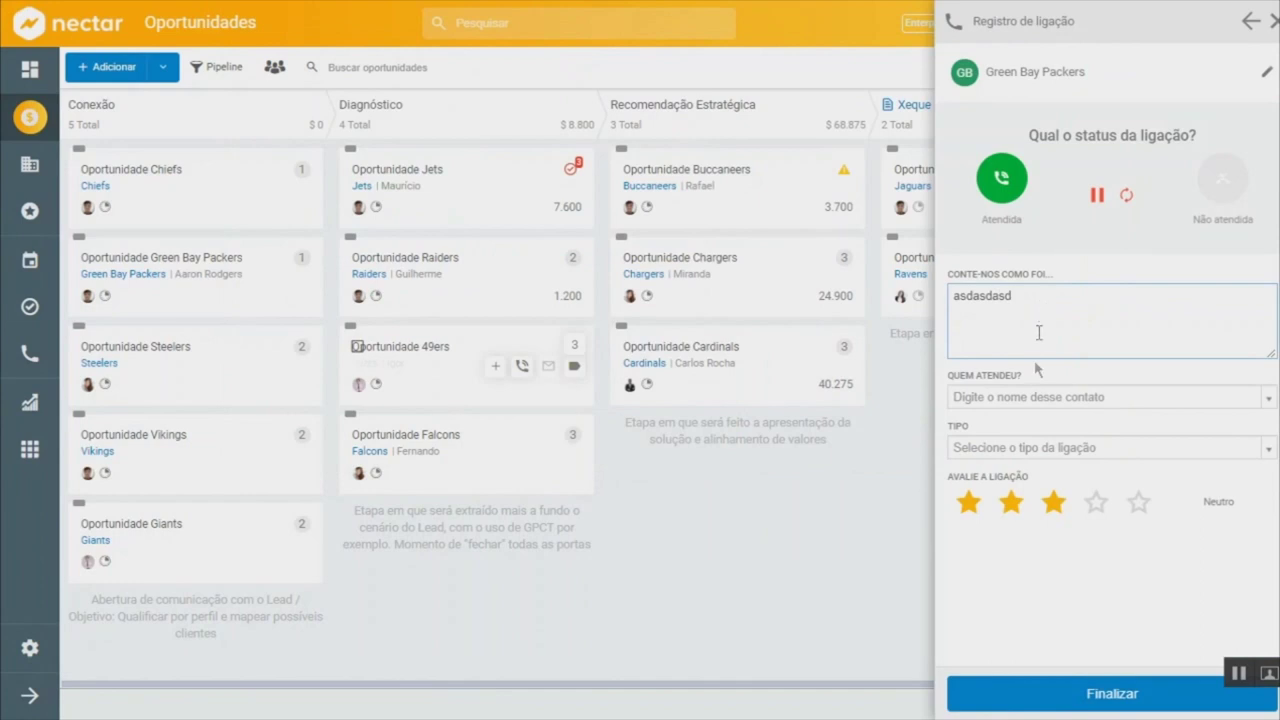
pyautogui.click(1138, 502)
pyautogui.click(1080, 452)
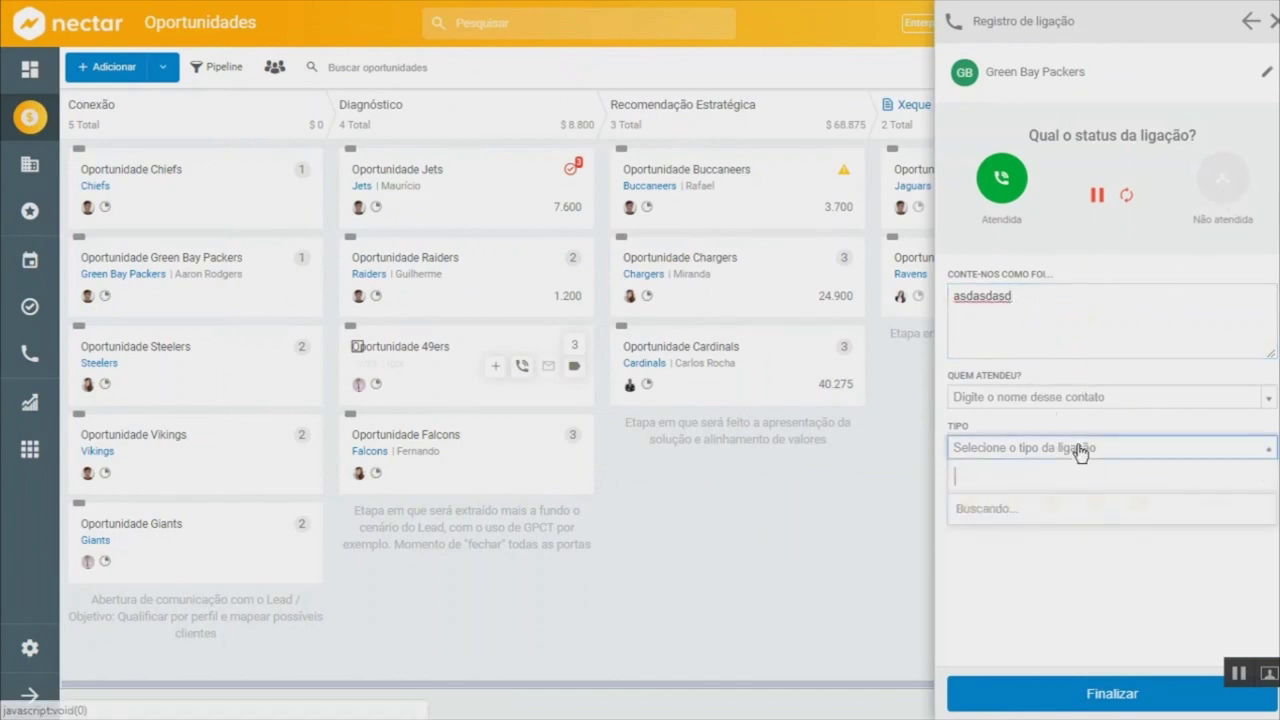
pyautogui.click(1080, 452)
pyautogui.click(1274, 22)
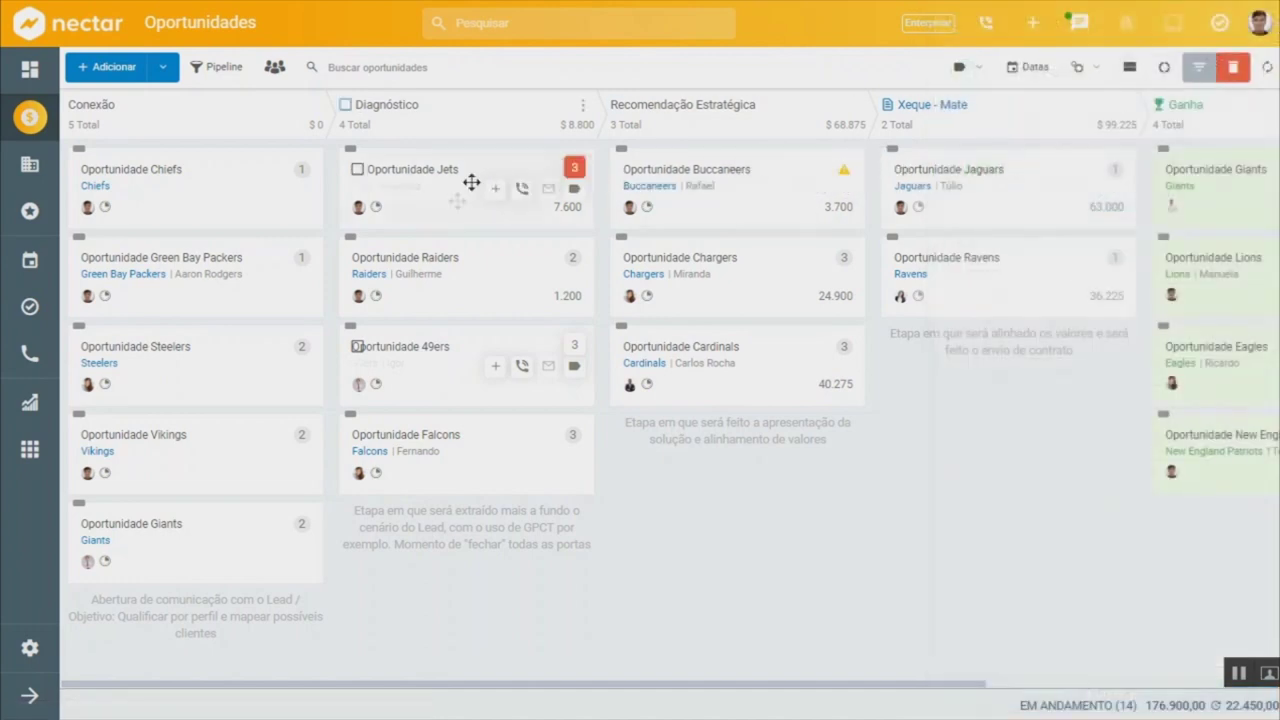
# Review the questions of the Levantamento/Imersão 360º form on the Raiders opportunity
pyautogui.click(578, 260)
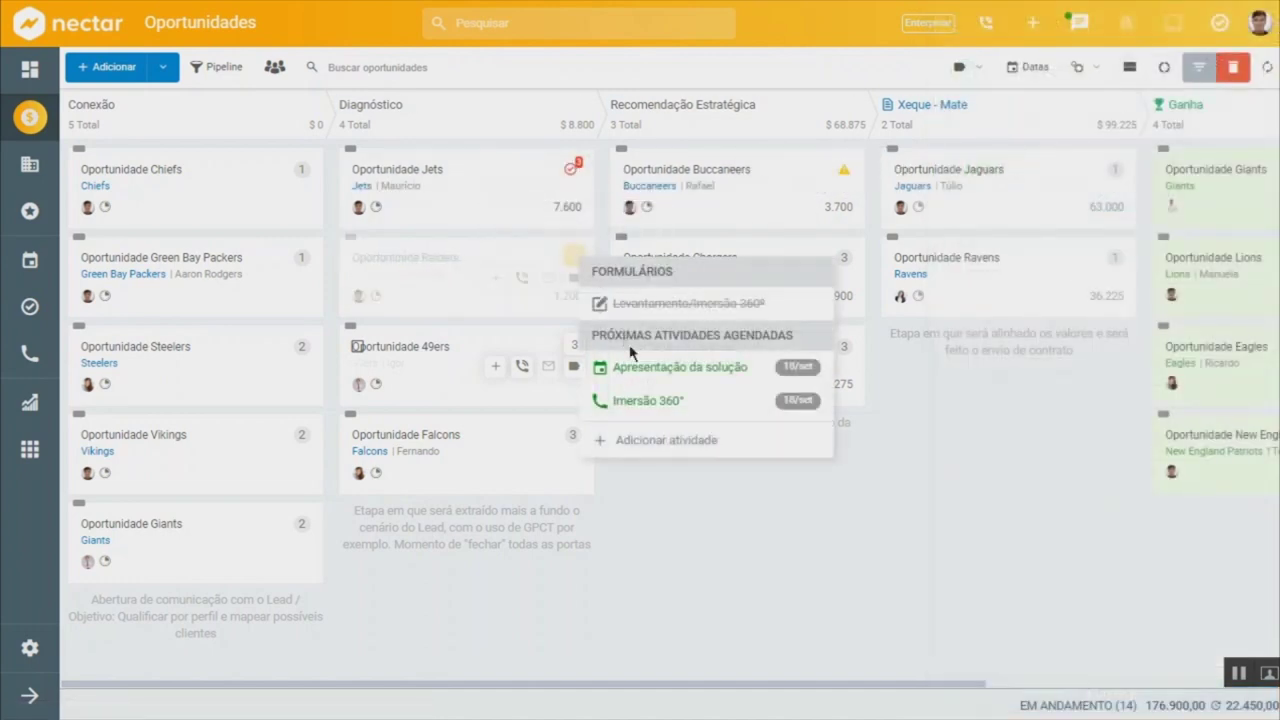
pyautogui.click(624, 305)
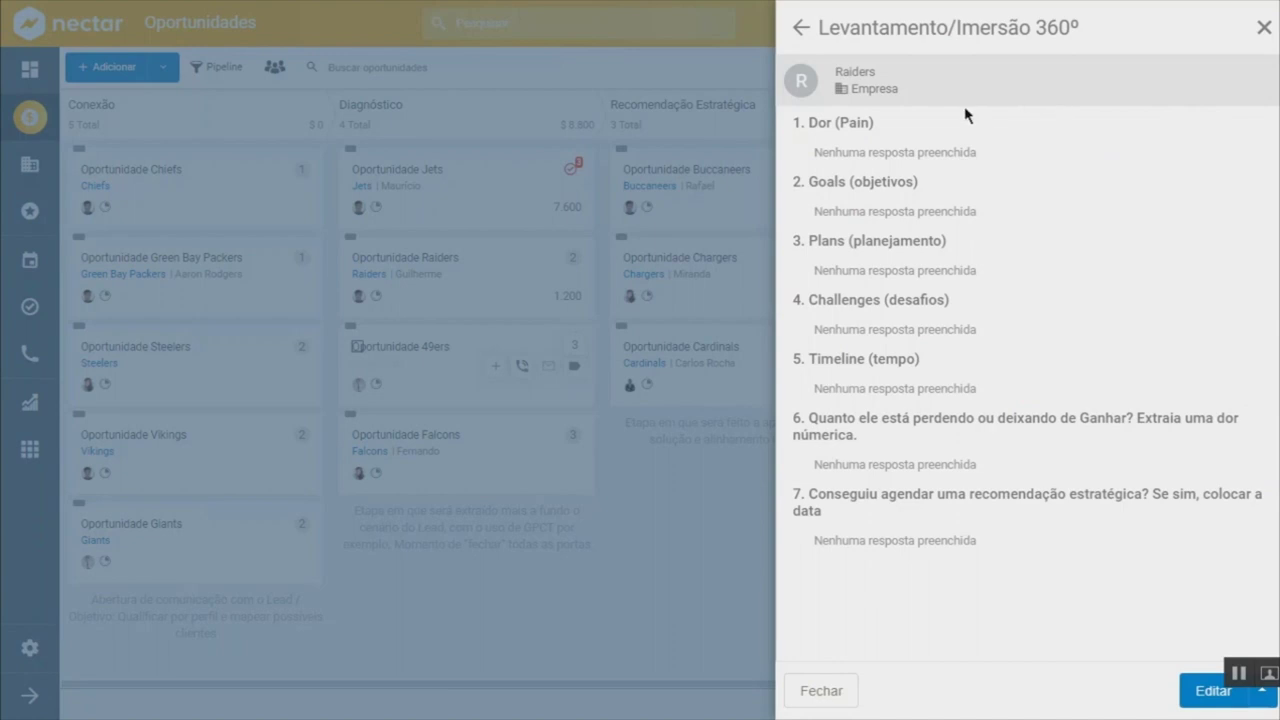
pyautogui.click(1263, 28)
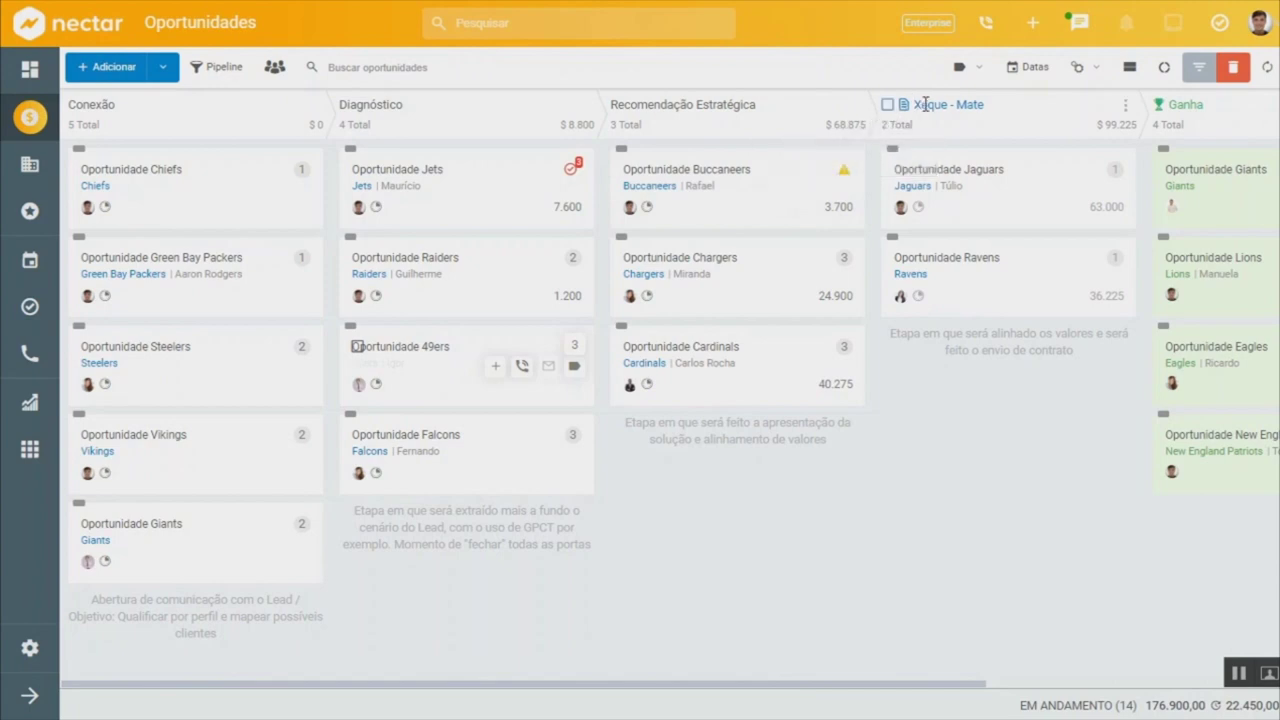
# Move the Buccaneers opportunity to the Xeque - Mate stage with "ok" as the note
pyautogui.moveTo(925, 188); pyautogui.dragTo(928, 188)
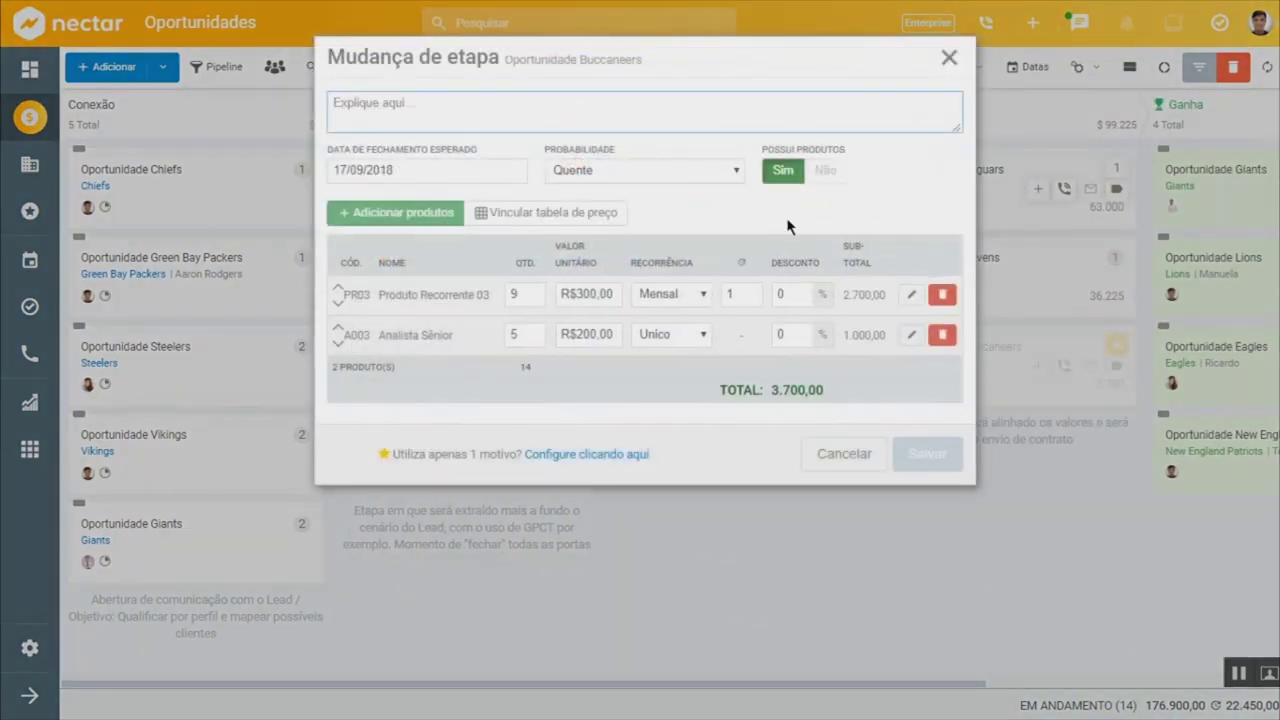
pyautogui.write('ok')
pyautogui.click(925, 452)
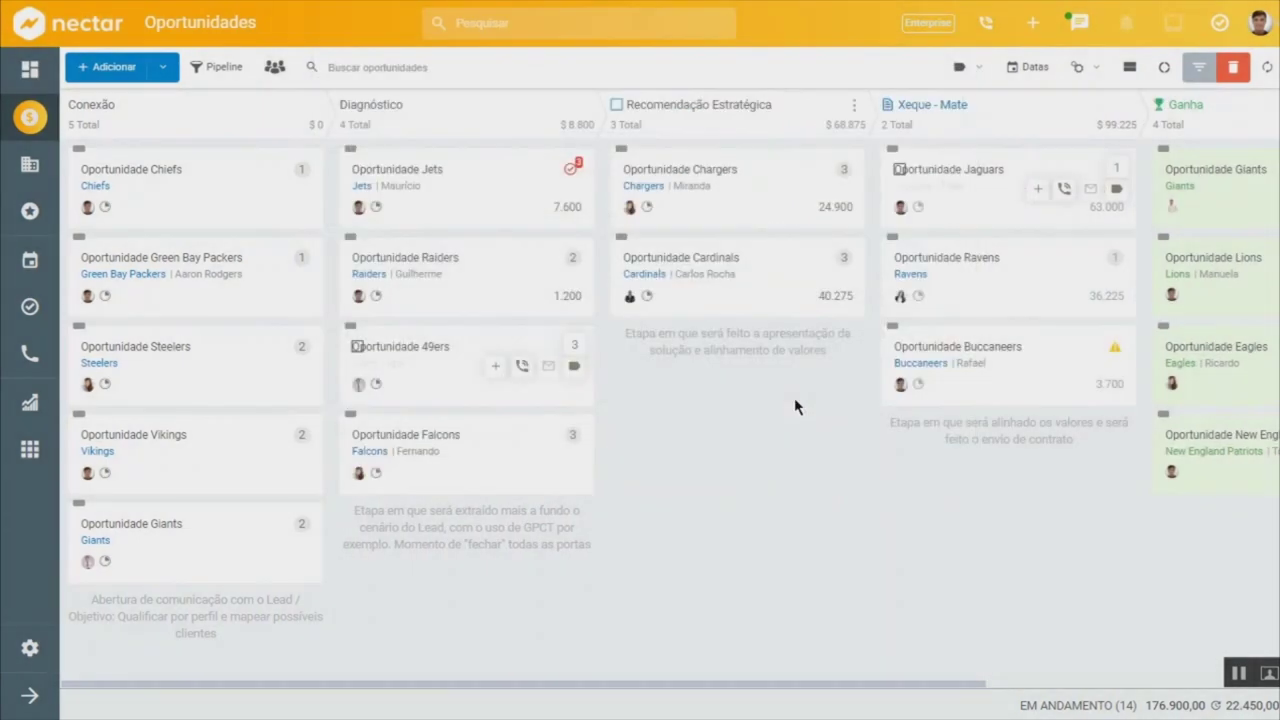
pyautogui.click(690, 450)
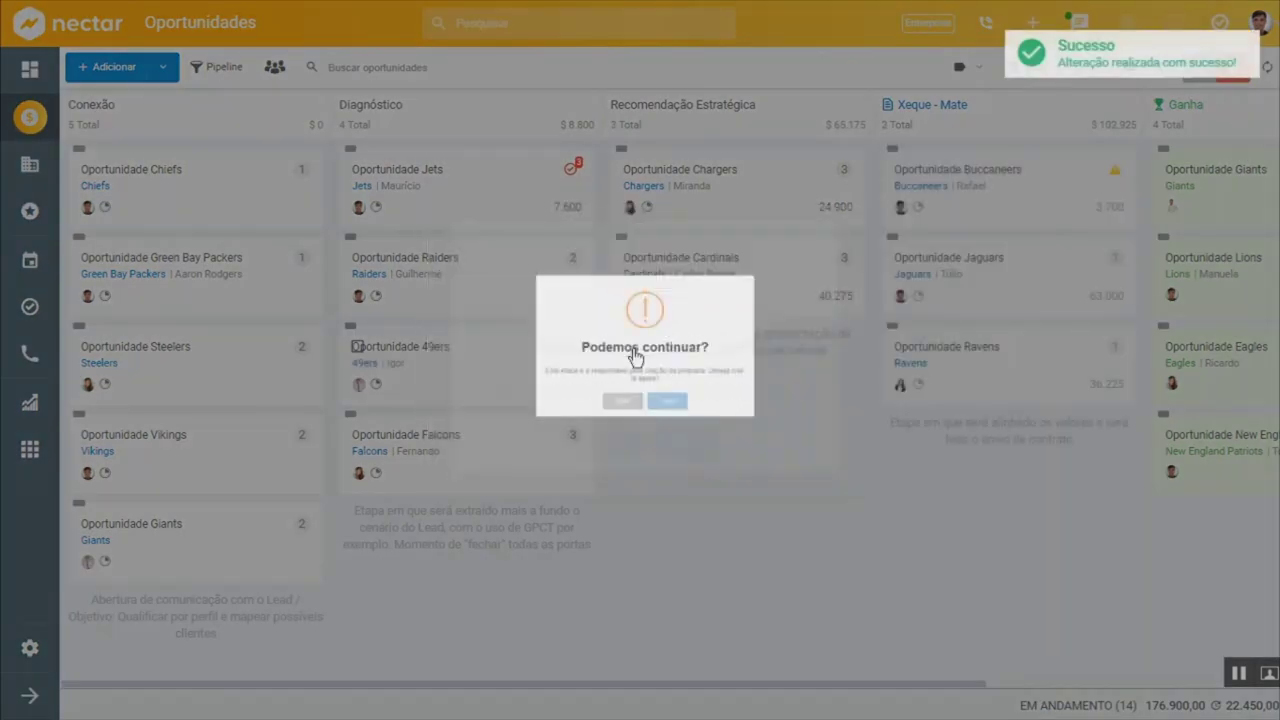
pyautogui.click(666, 400)
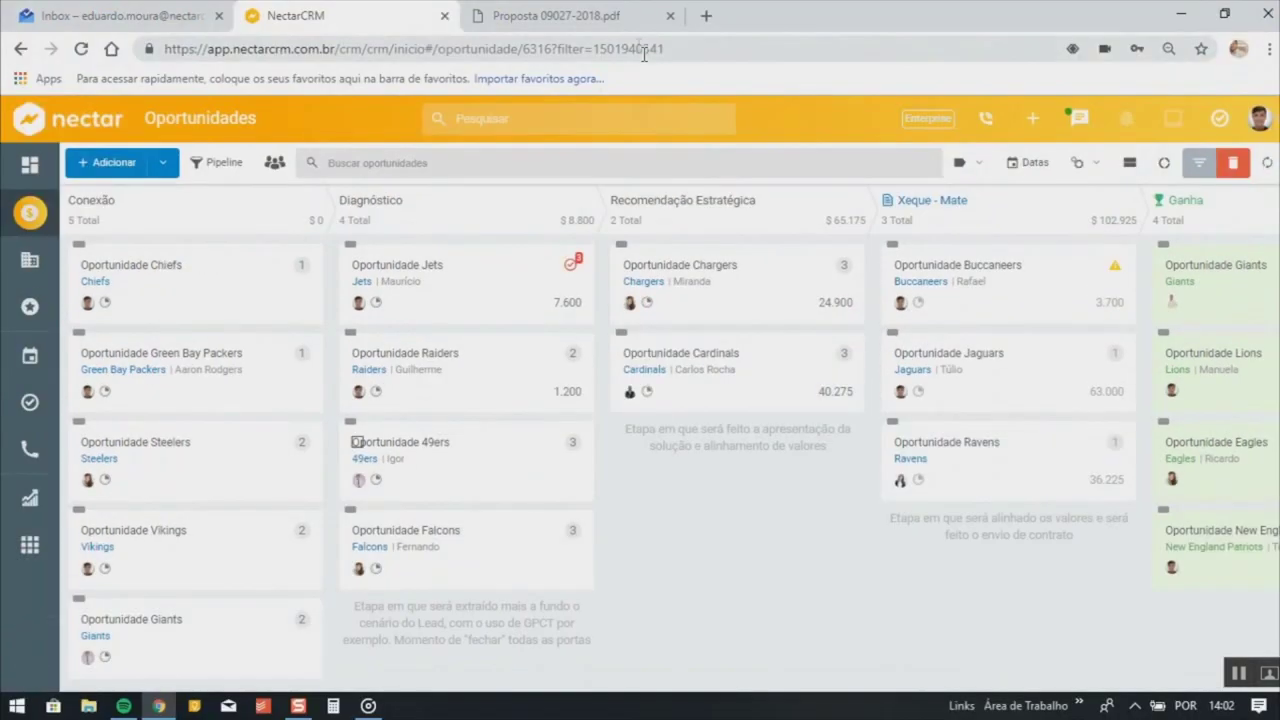
# Review the investment tables and acceptance section in Proposta 09027-2018.pdf, and return to the opportunity board
pyautogui.click(555, 15)
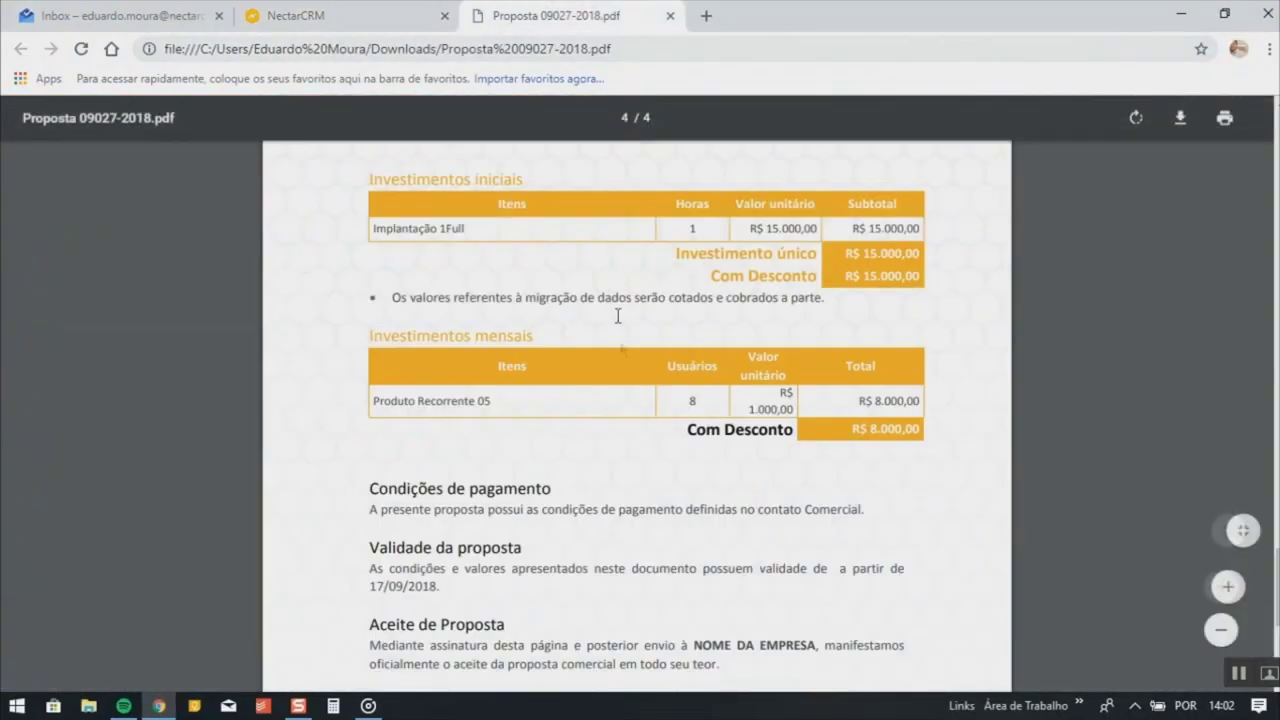
pyautogui.scroll(-2, 618, 316)
pyautogui.scroll(1, 555, 389)
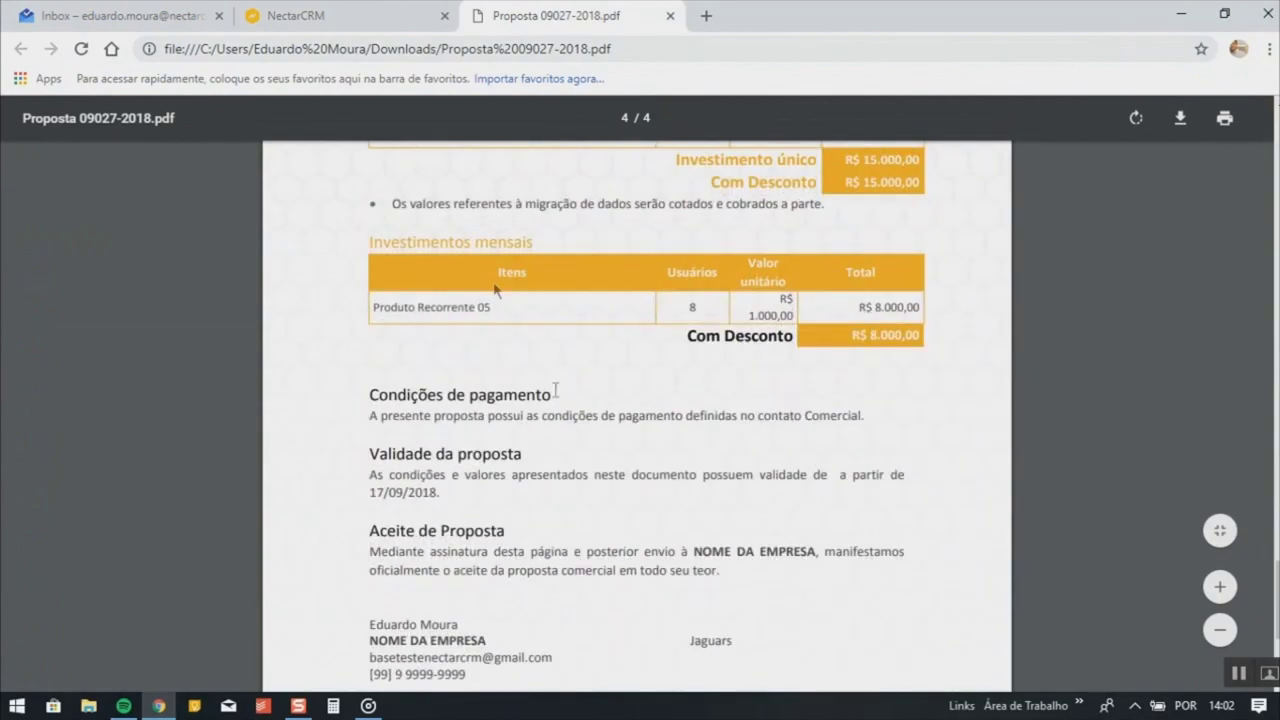
pyautogui.click(363, 10)
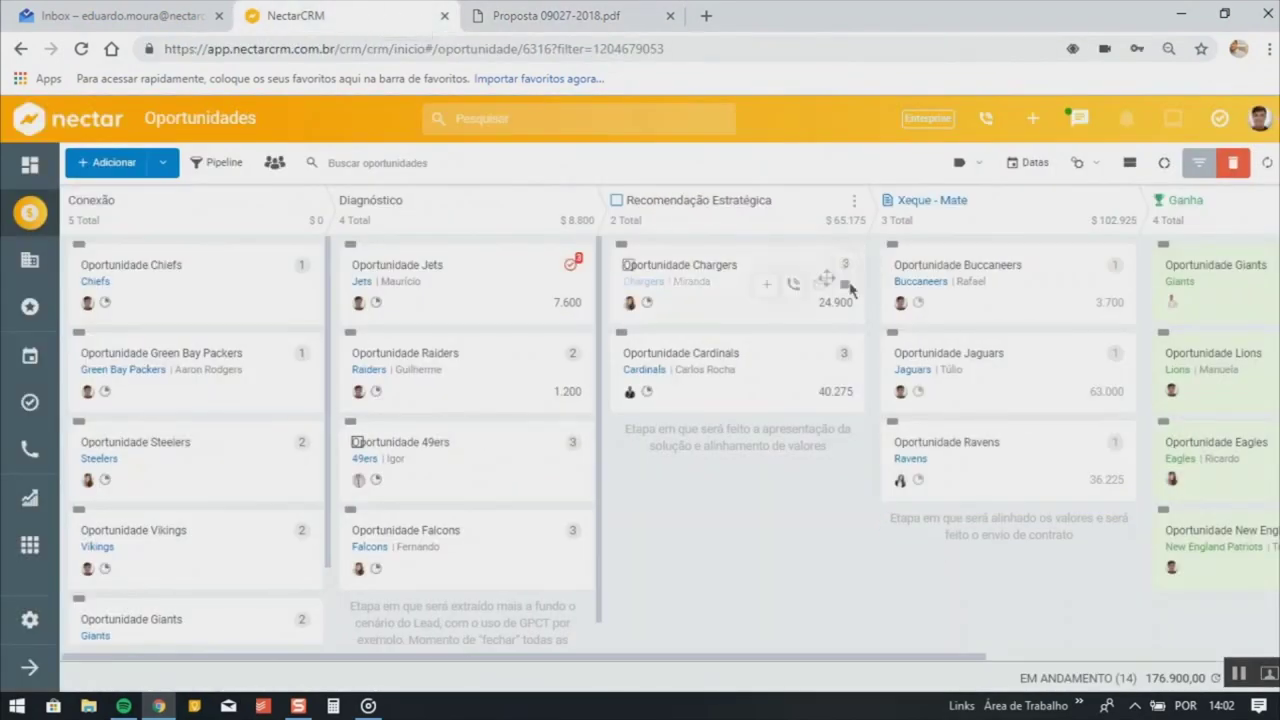
# Try a 50% discount on Produto Recorrente 05 in the Jaguars opportunity's products, and close the opportunity without updating it
pyautogui.click(928, 362)
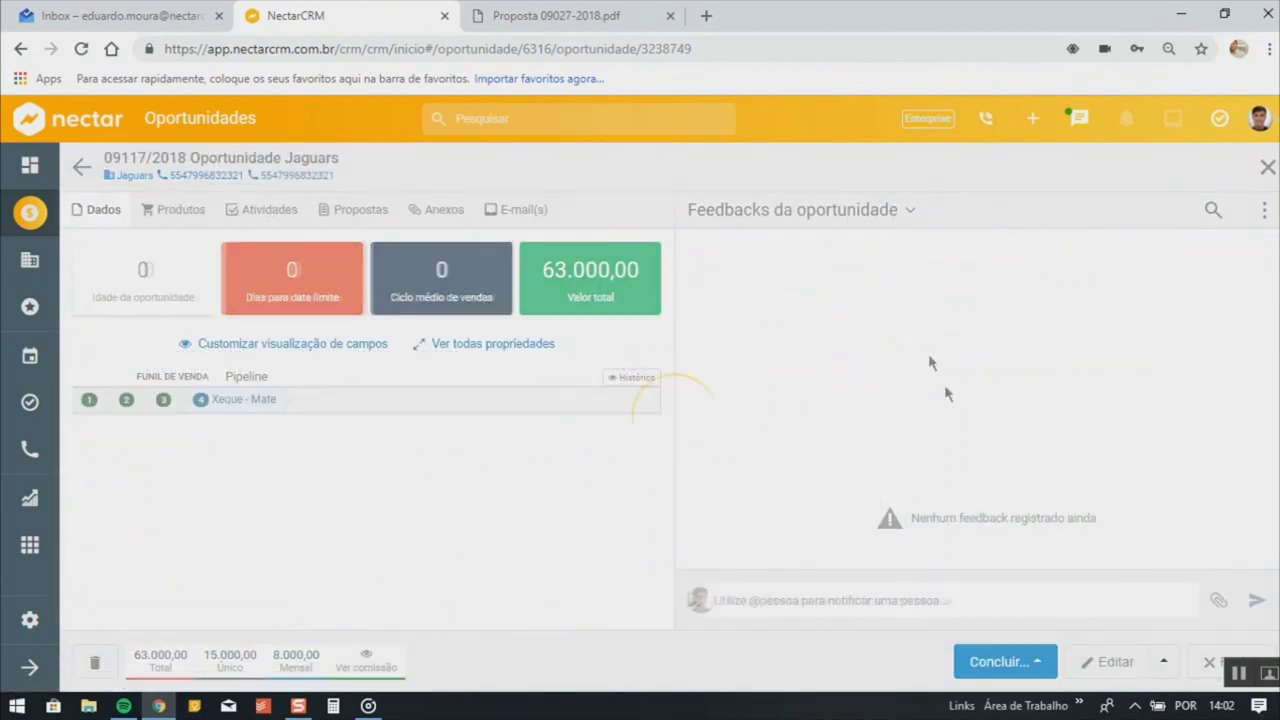
pyautogui.click(1072, 664)
pyautogui.click(231, 206)
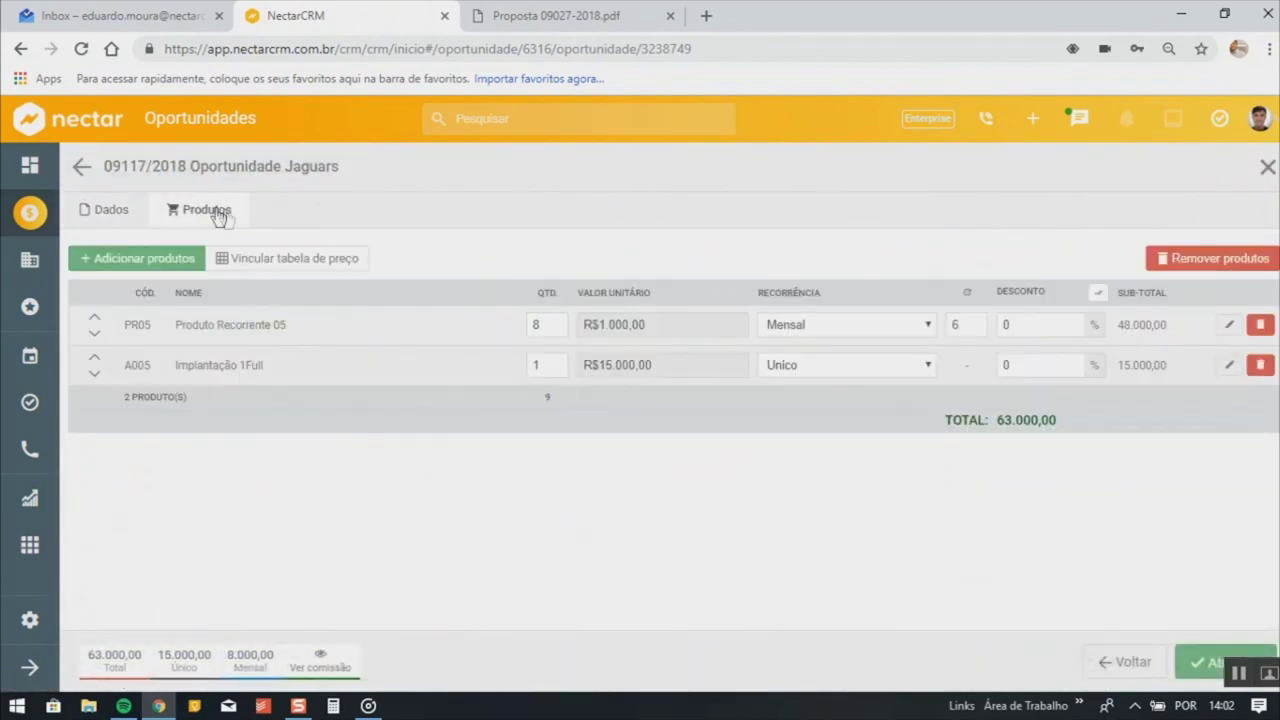
pyautogui.click(1000, 332)
pyautogui.write('50')
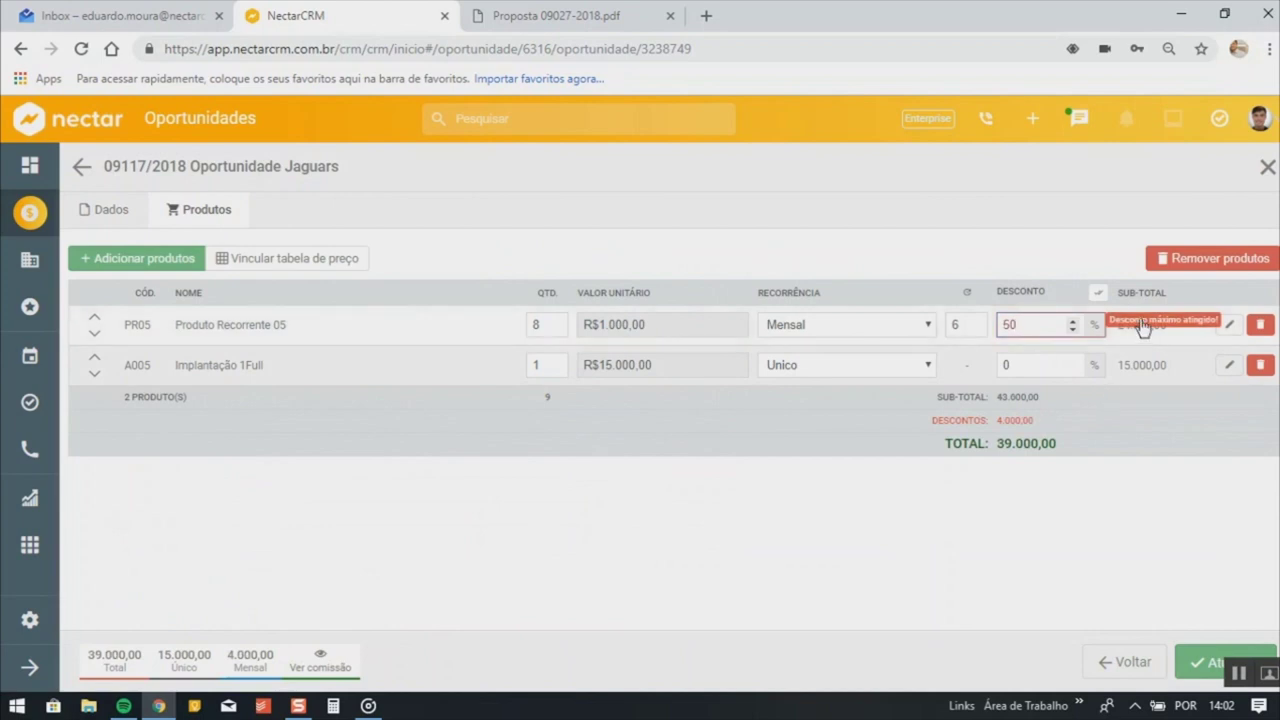
pyautogui.moveTo(1060, 318)
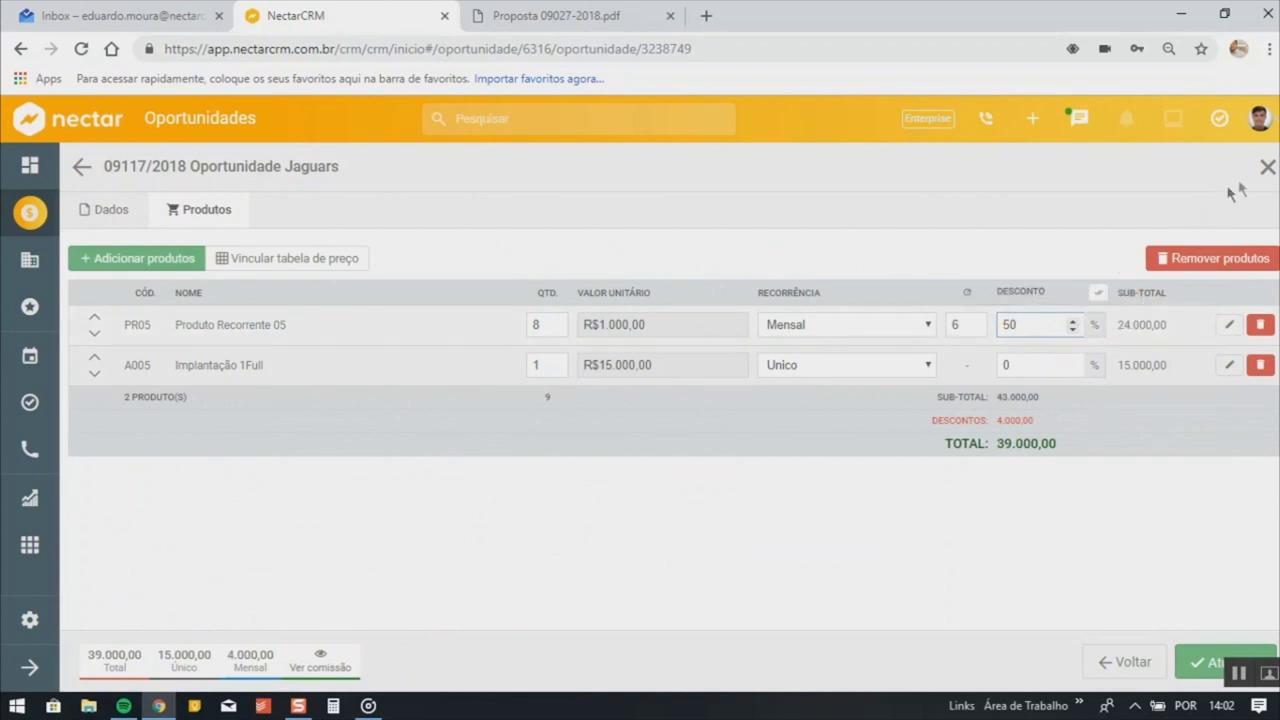
pyautogui.click(1267, 168)
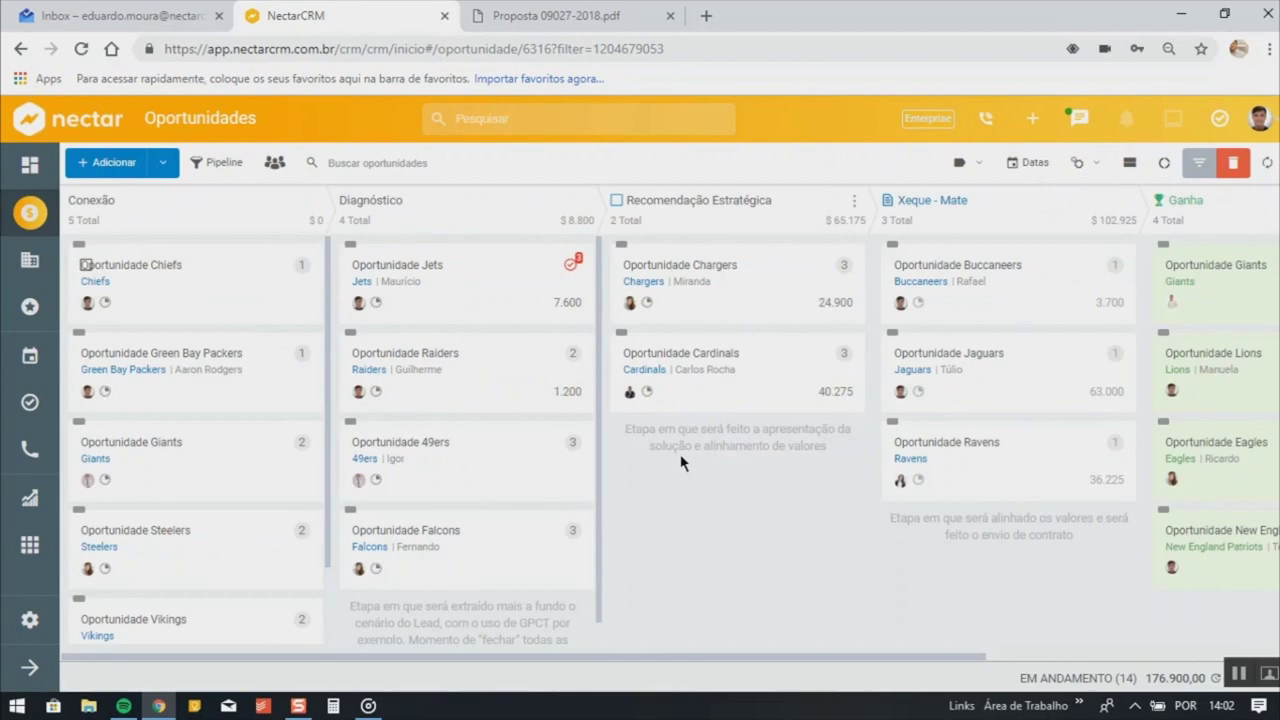
# Mark the Cardinals opportunity as won with the note "Gostou do software" and Integração as the reason
pyautogui.moveTo(714, 400); pyautogui.dragTo(262, 157)
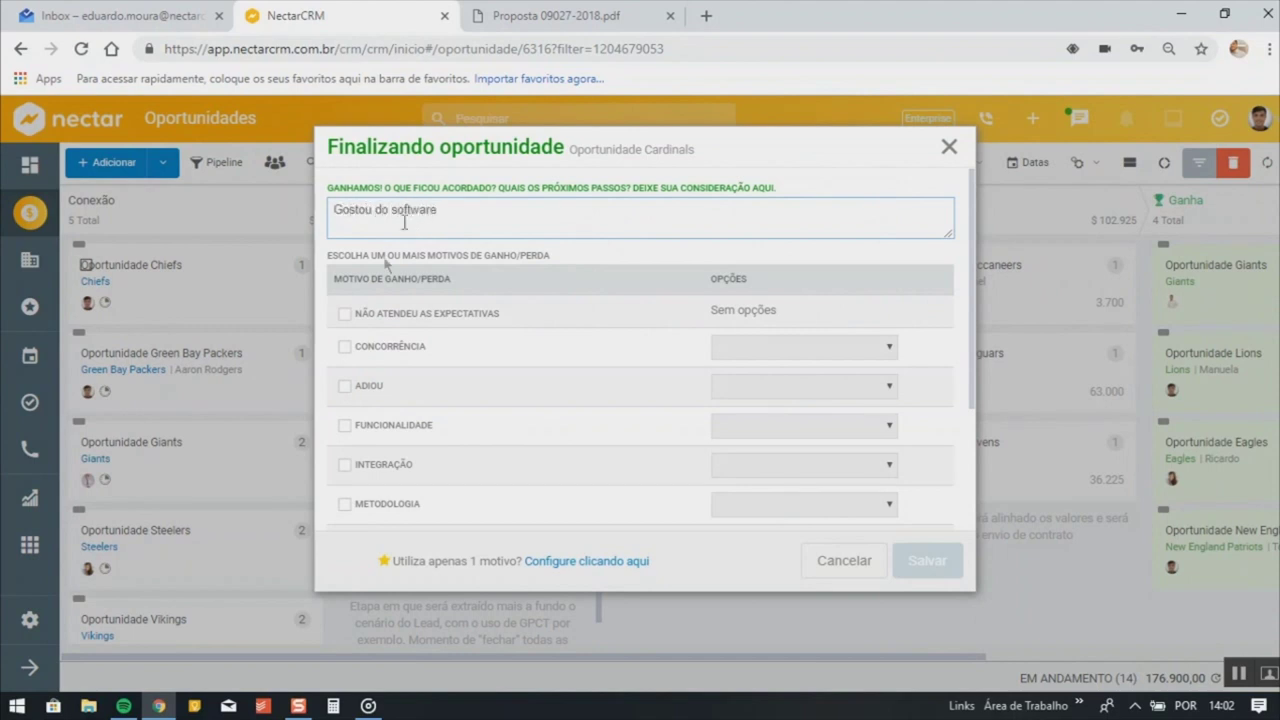
pyautogui.click(344, 464)
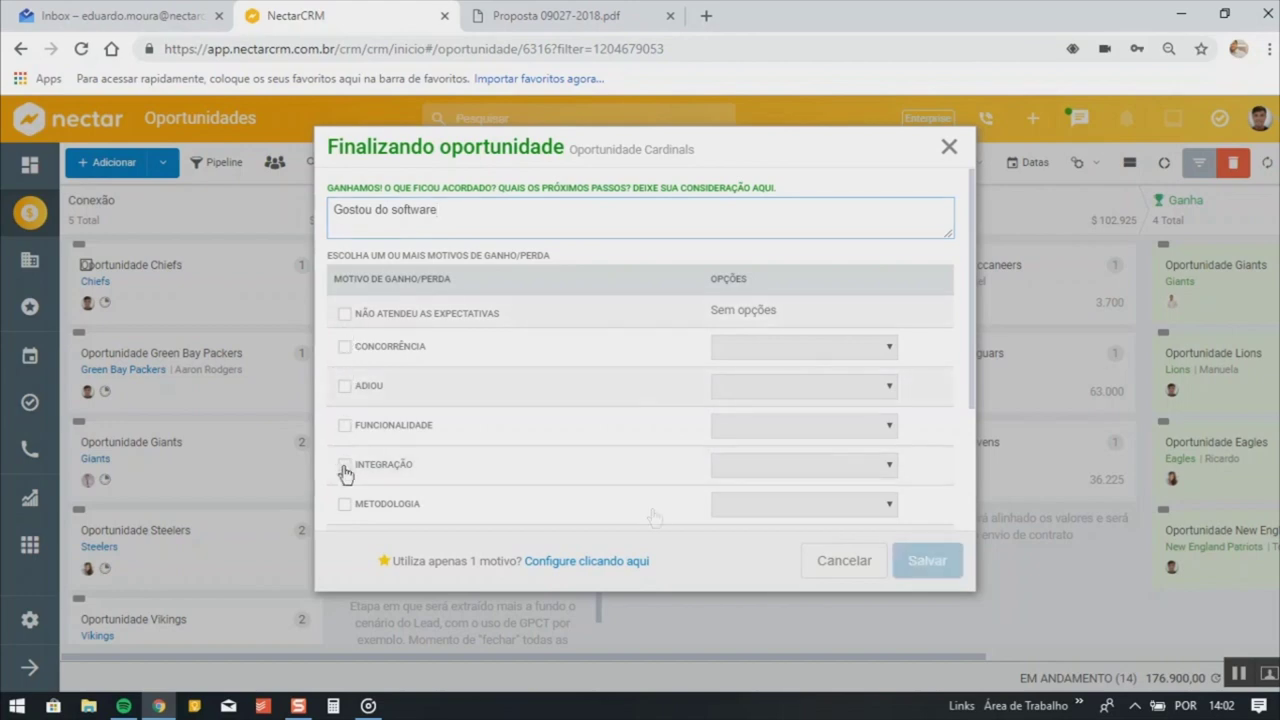
pyautogui.click(926, 560)
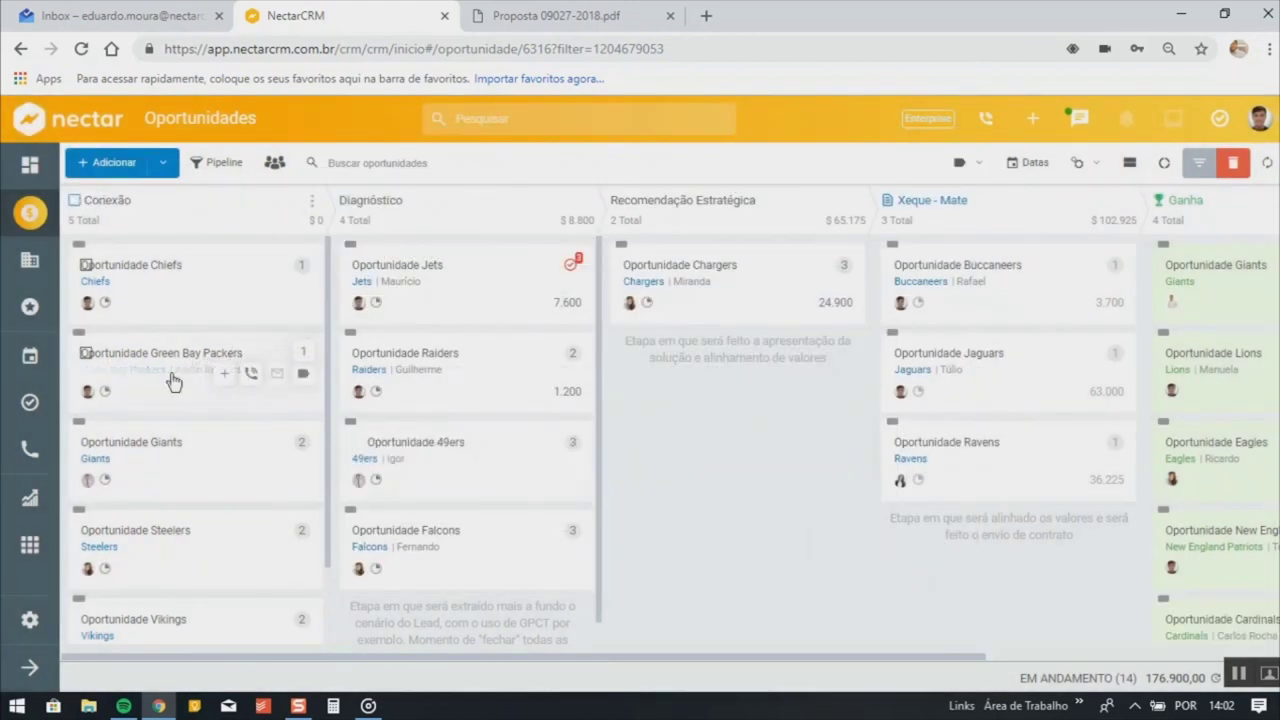
# Open the statistics and show the live panel for all sales funnels in full screen
pyautogui.click(29, 500)
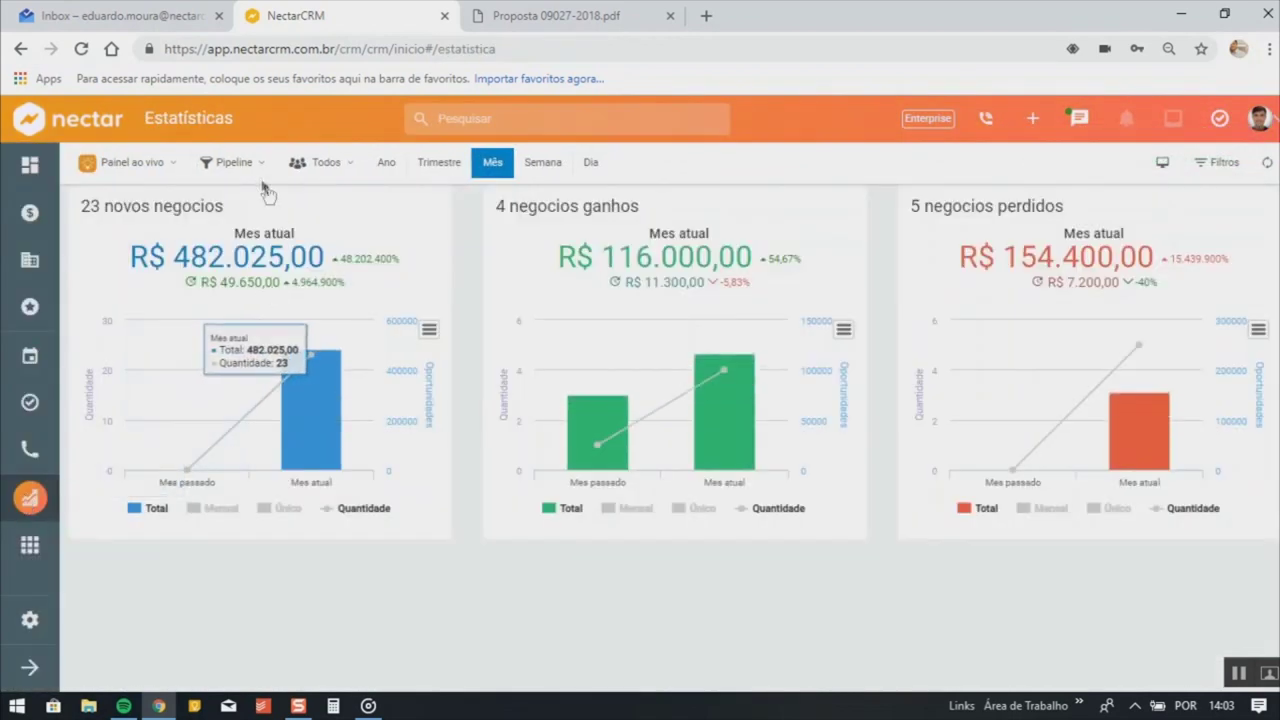
pyautogui.click(248, 163)
pyautogui.click(284, 221)
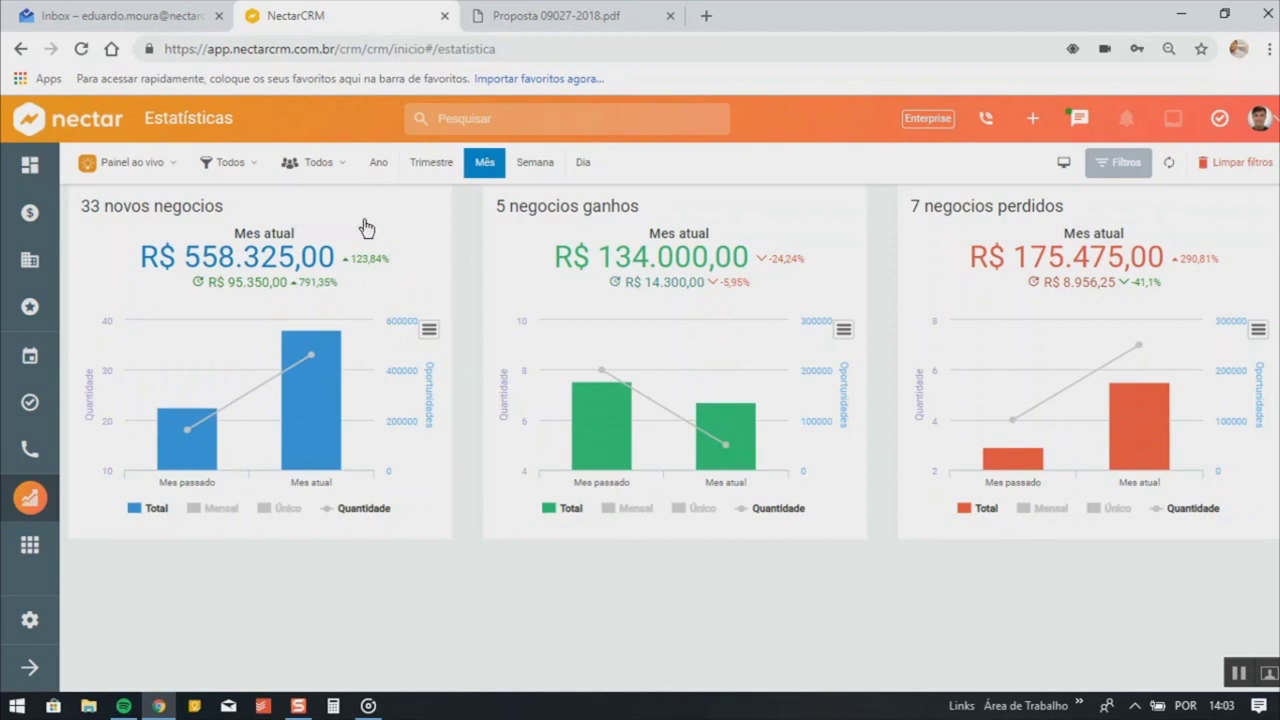
pyautogui.press('F11')
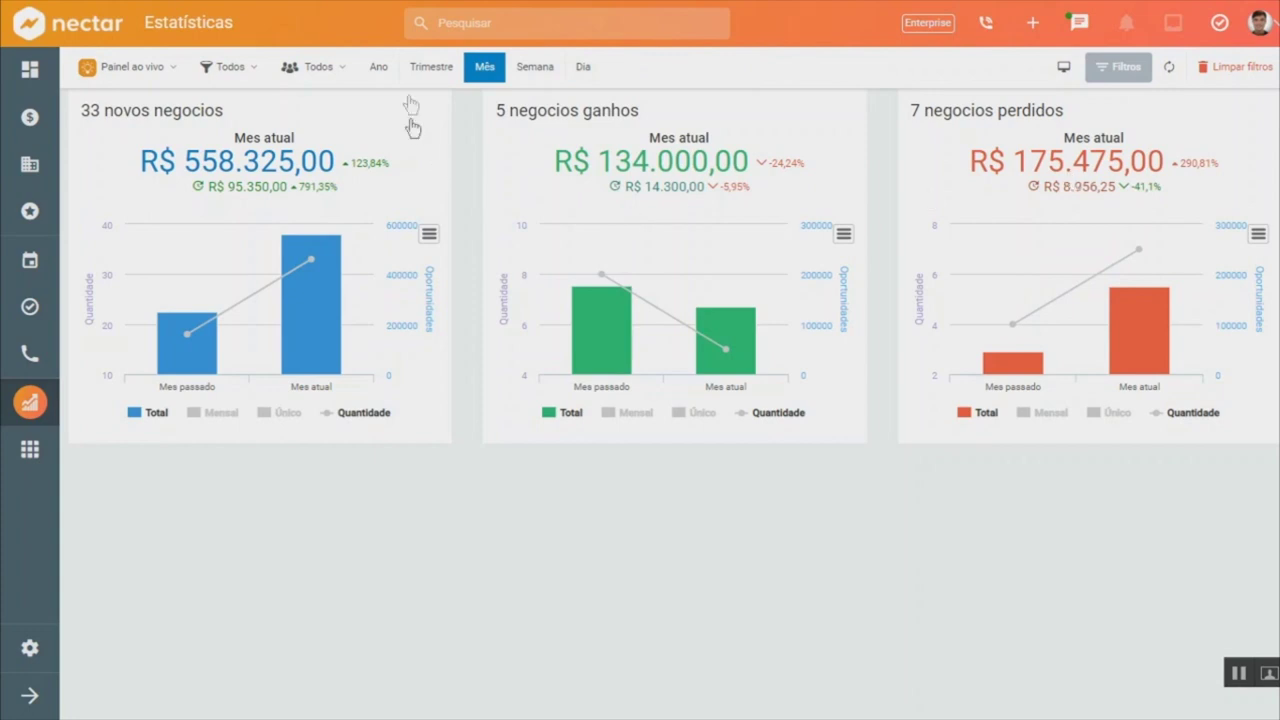
# View the live panel by year and by quarter, and switch to the Análise pessoal indicators
pyautogui.click(389, 68)
pyautogui.click(428, 70)
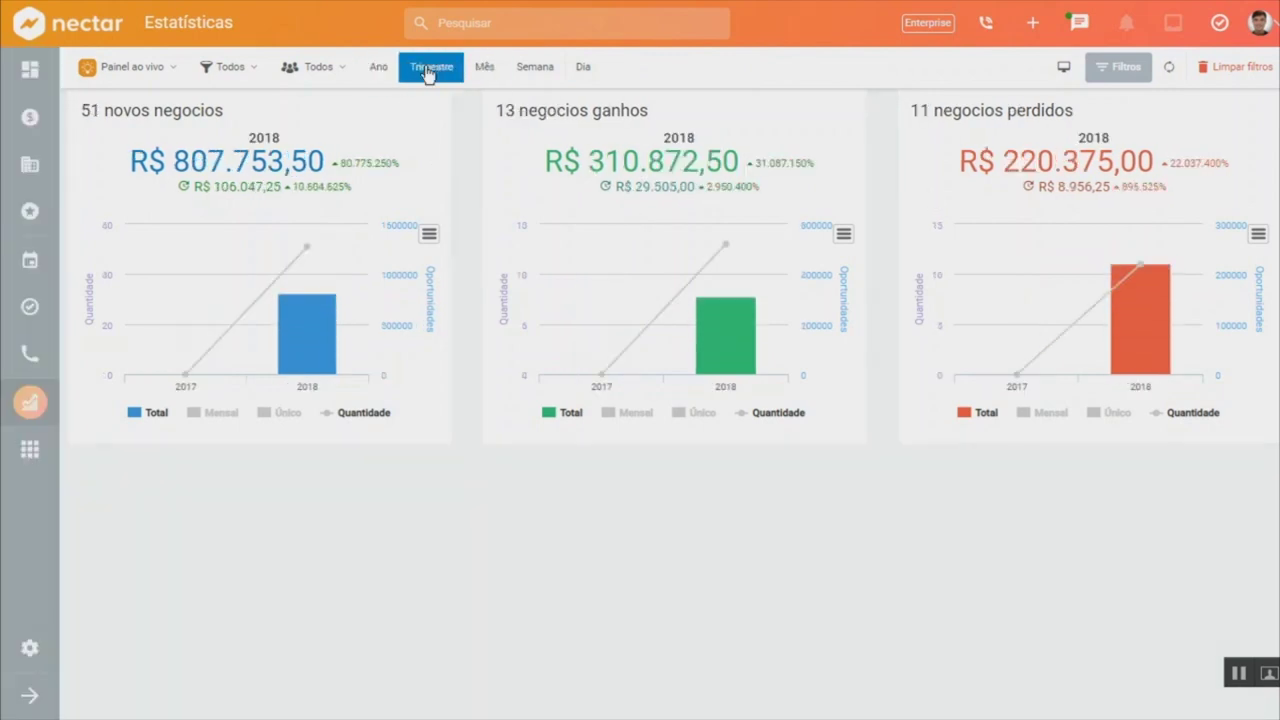
pyautogui.click(128, 67)
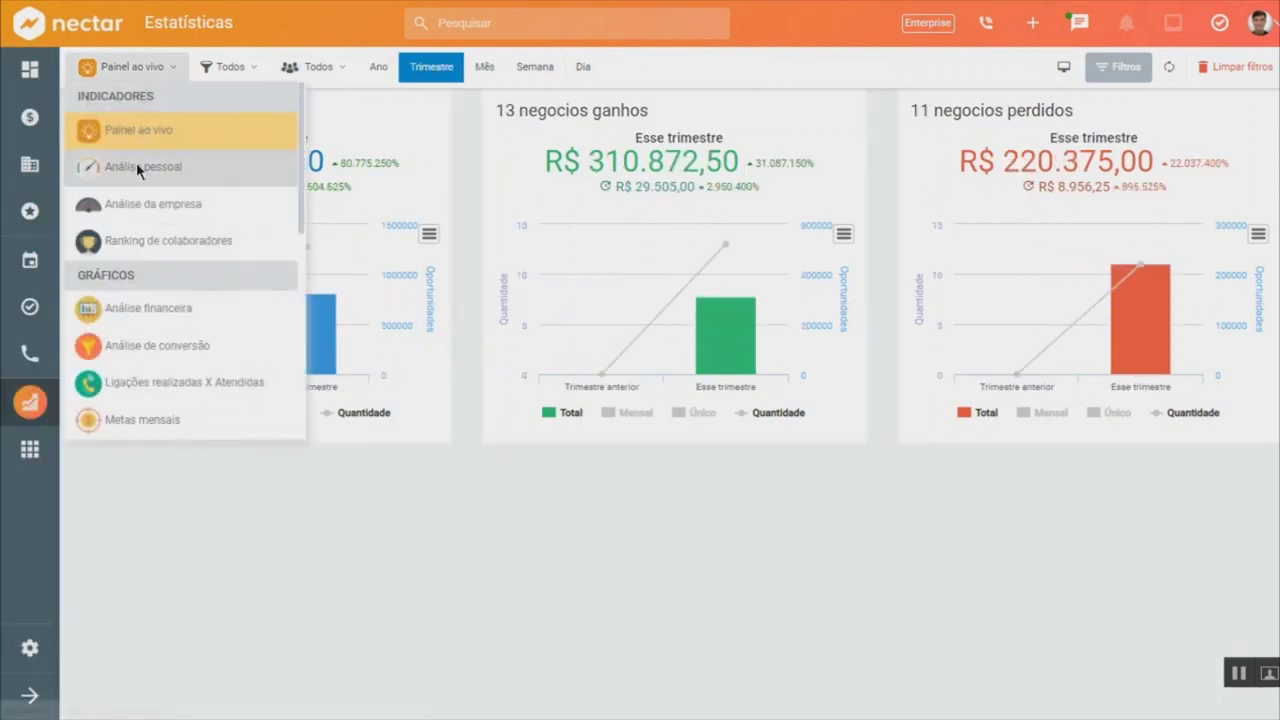
pyautogui.click(139, 170)
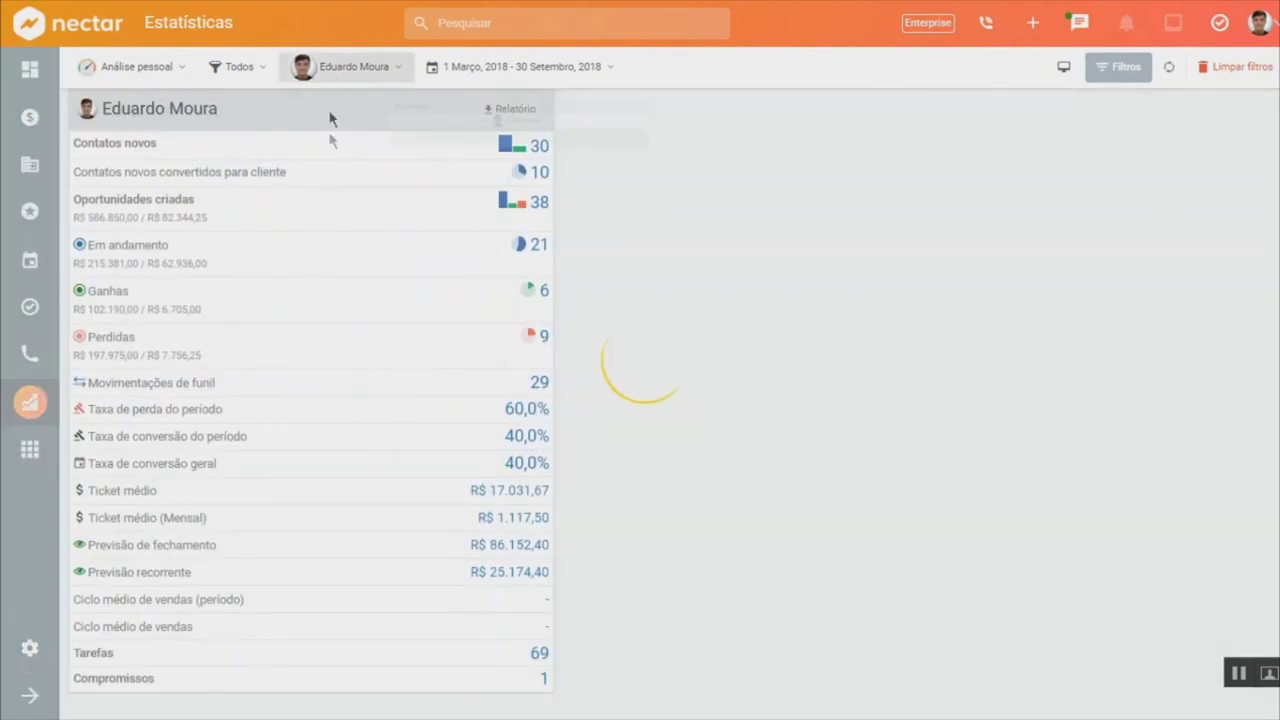
# Add a second collaborator to the Análise pessoal filter and compare both collaborators' indicators side by side
pyautogui.click(347, 66)
pyautogui.click(354, 206)
pyautogui.click(415, 372)
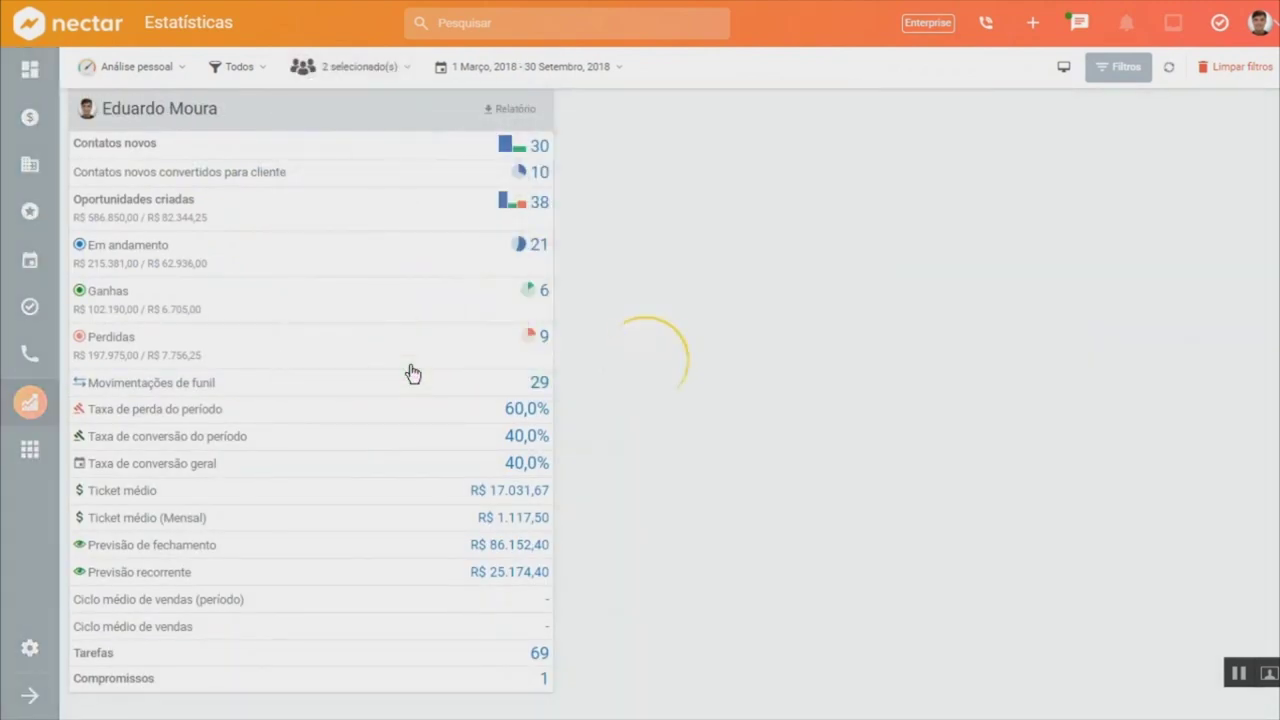
pyautogui.scroll(-1, 760, 470)
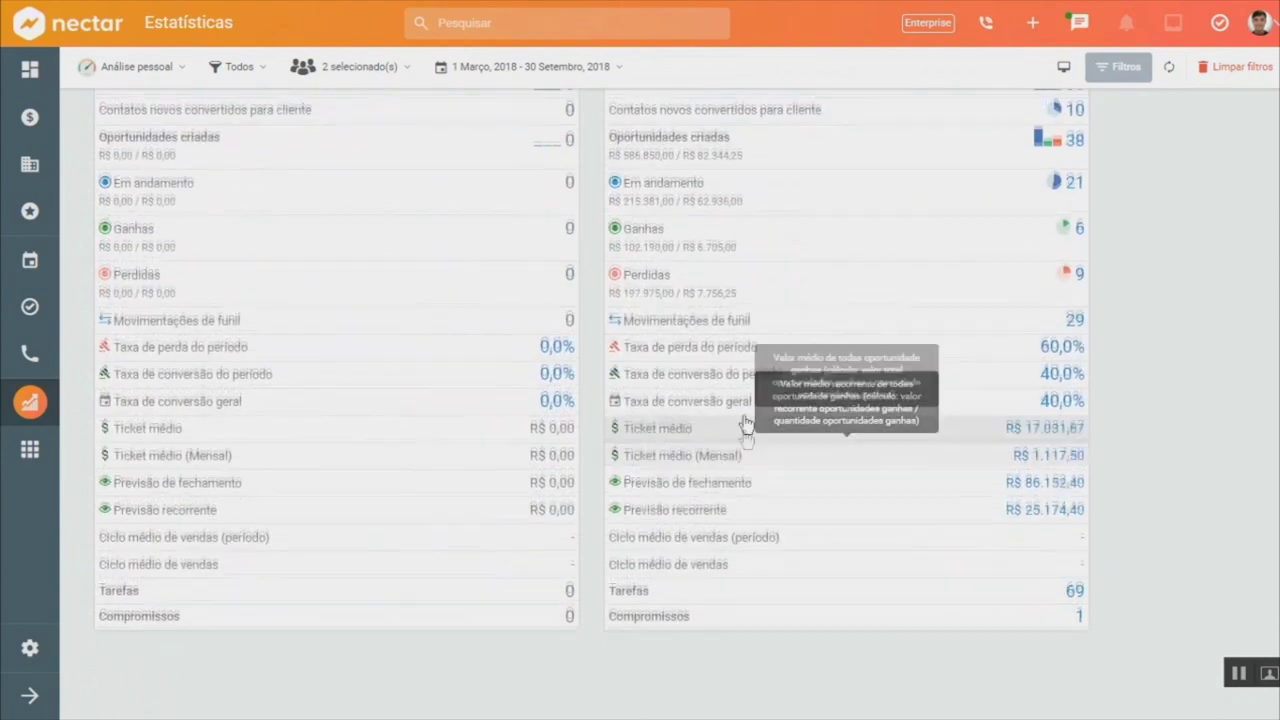
pyautogui.scroll(1, 735, 455)
pyautogui.scroll(-1, 725, 607)
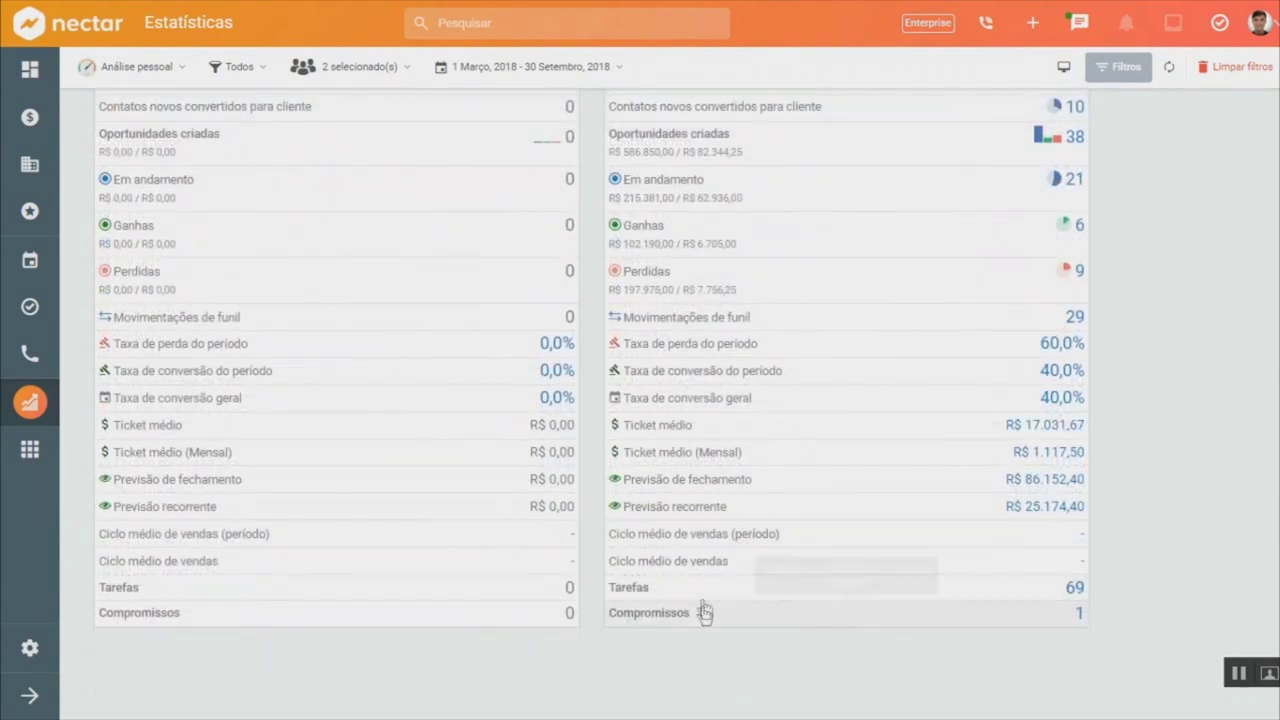
# Expand the Tarefas indicator of the second collaborator and review its breakdown by activity type
pyautogui.click(705, 592)
pyautogui.scroll(-2, 700, 600)
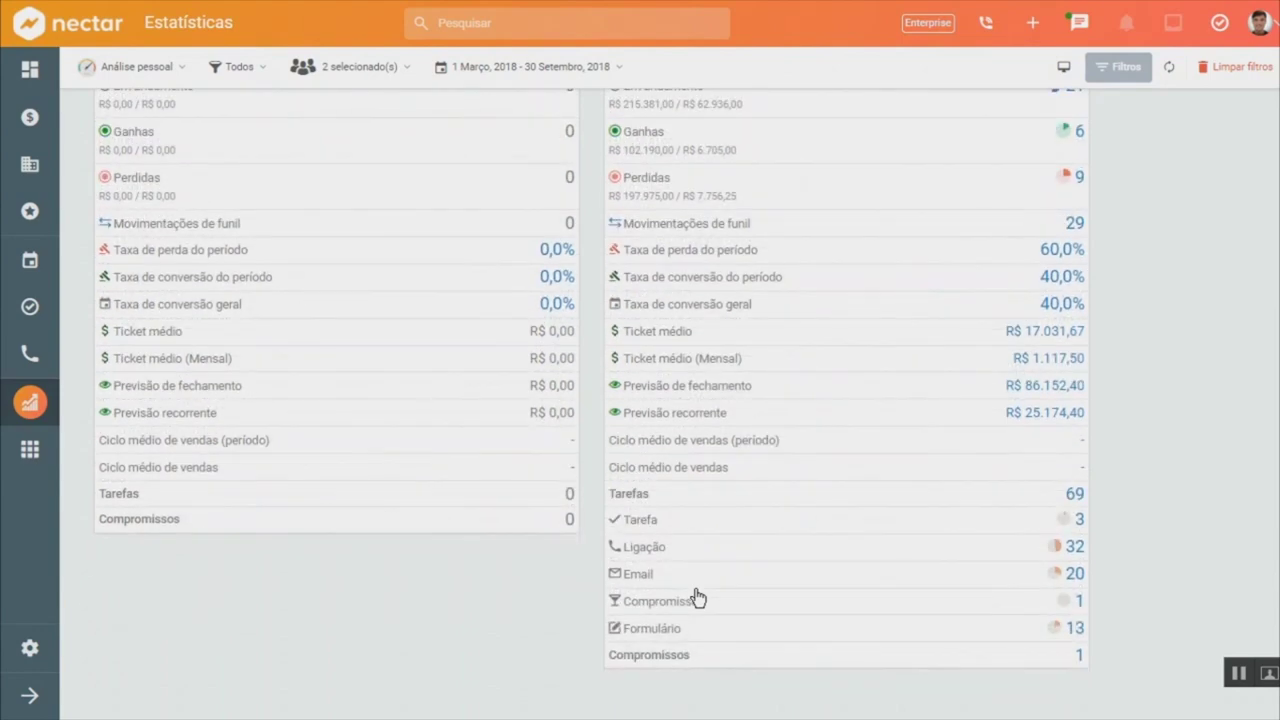
pyautogui.scroll(3, 697, 597)
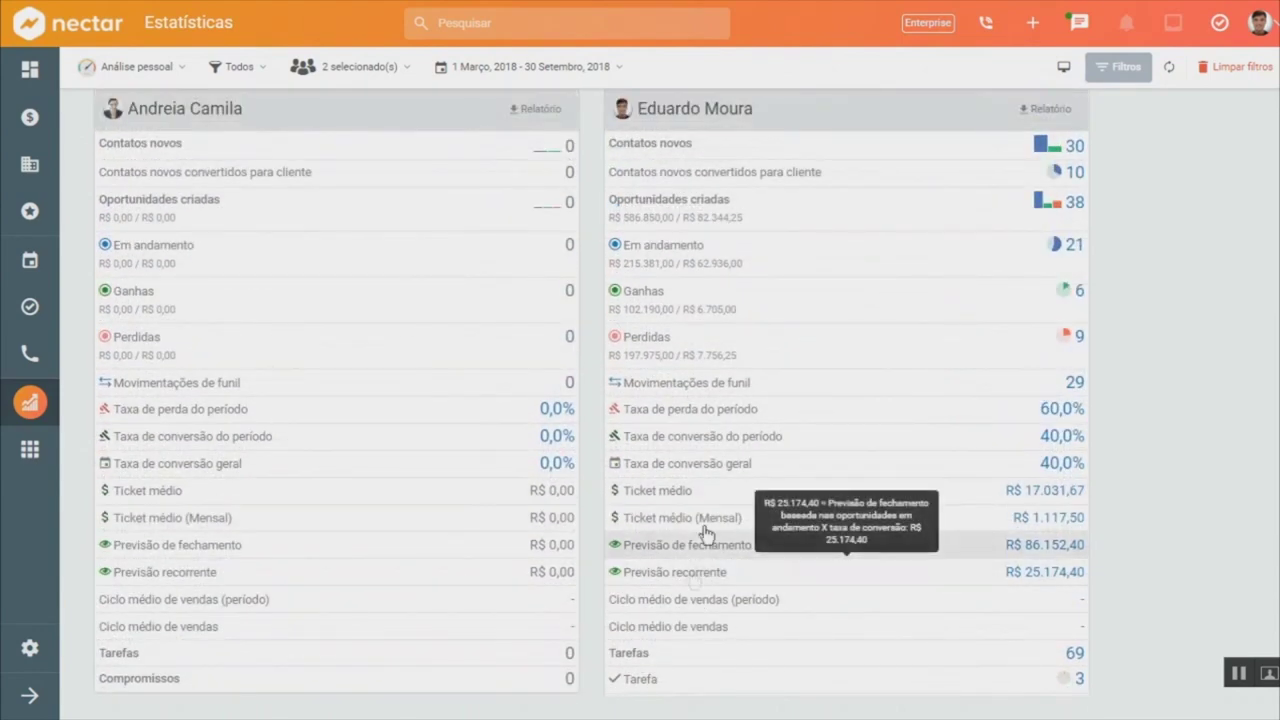
# View the Ranking de colaboradores and switch the statistics to Análise da empresa
pyautogui.click(172, 80)
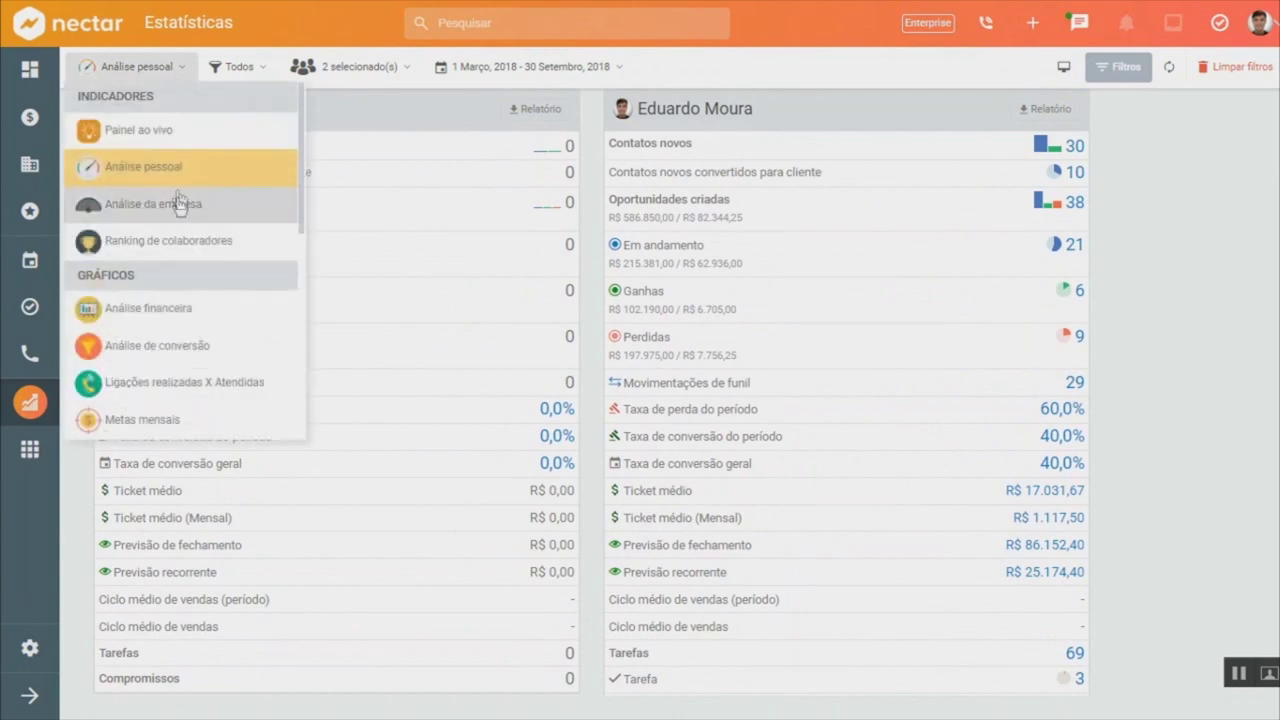
pyautogui.click(179, 242)
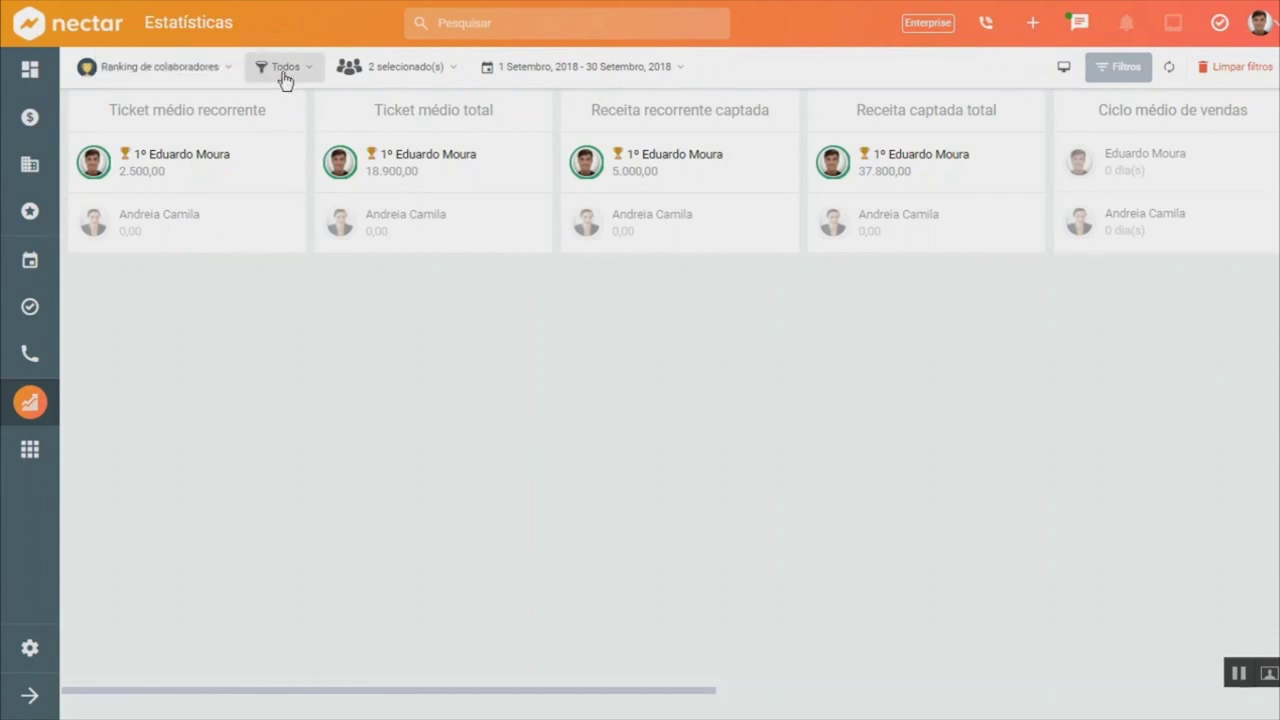
pyautogui.click(237, 67)
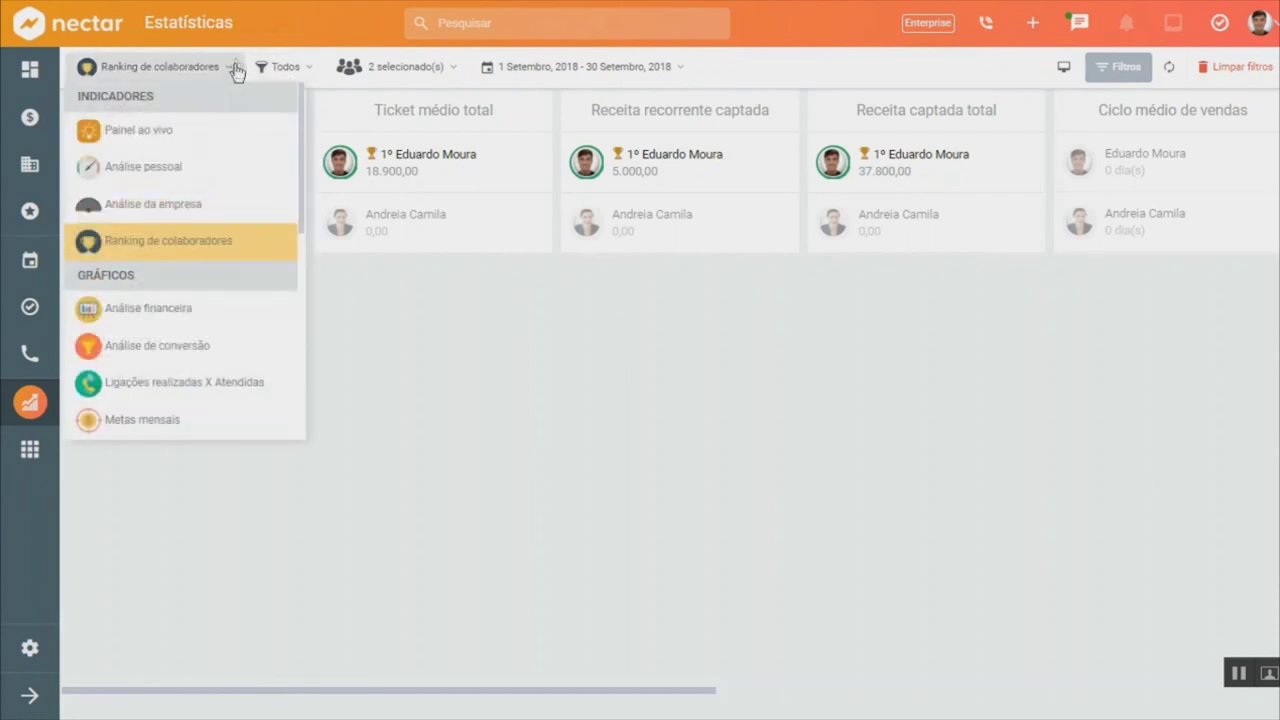
pyautogui.click(179, 202)
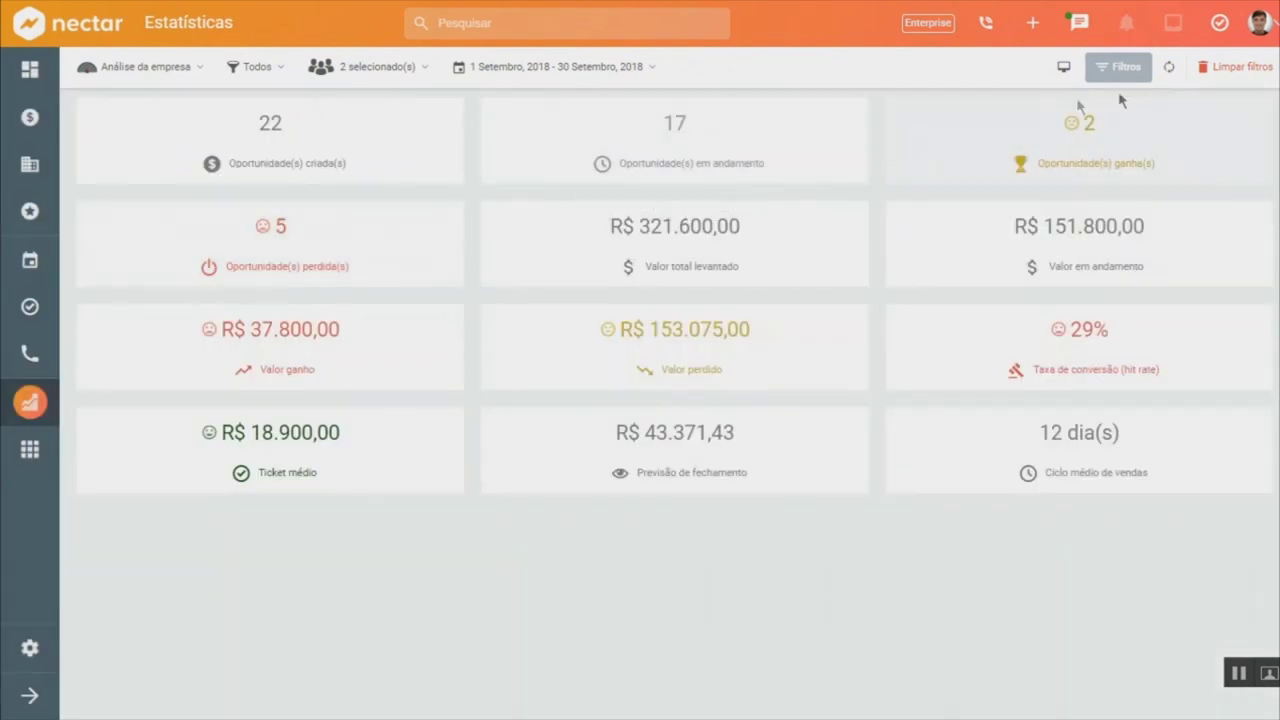
# Clear the company analysis filters and examine the explanations of indicators such as Ticket médio, Oportunidades perdidas and Valor em andamento
pyautogui.click(1240, 76)
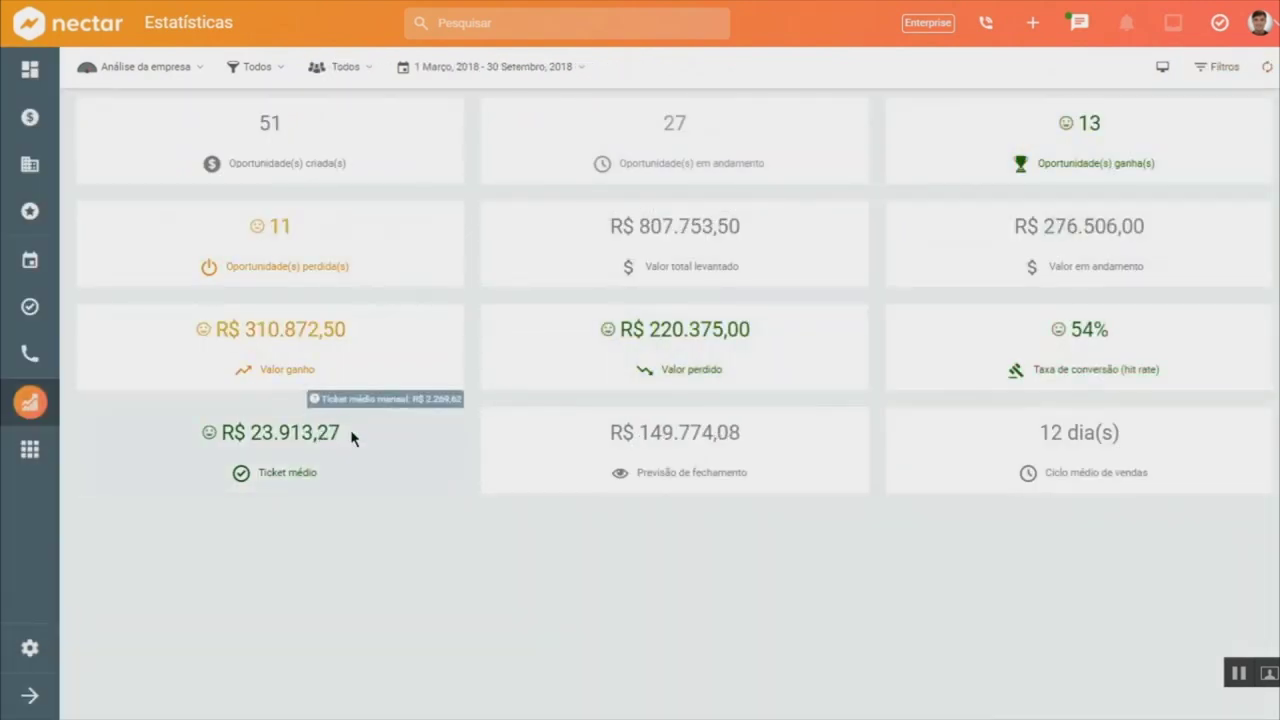
pyautogui.moveTo(209, 432)
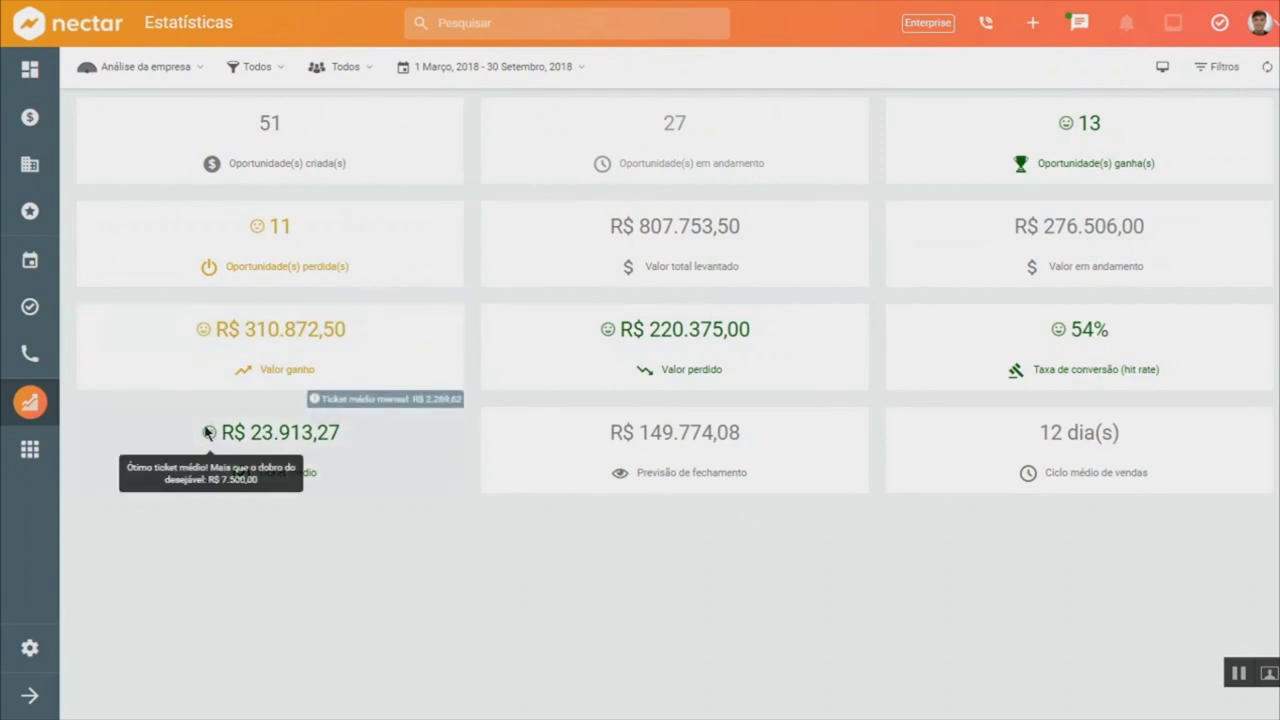
pyautogui.moveTo(250, 224)
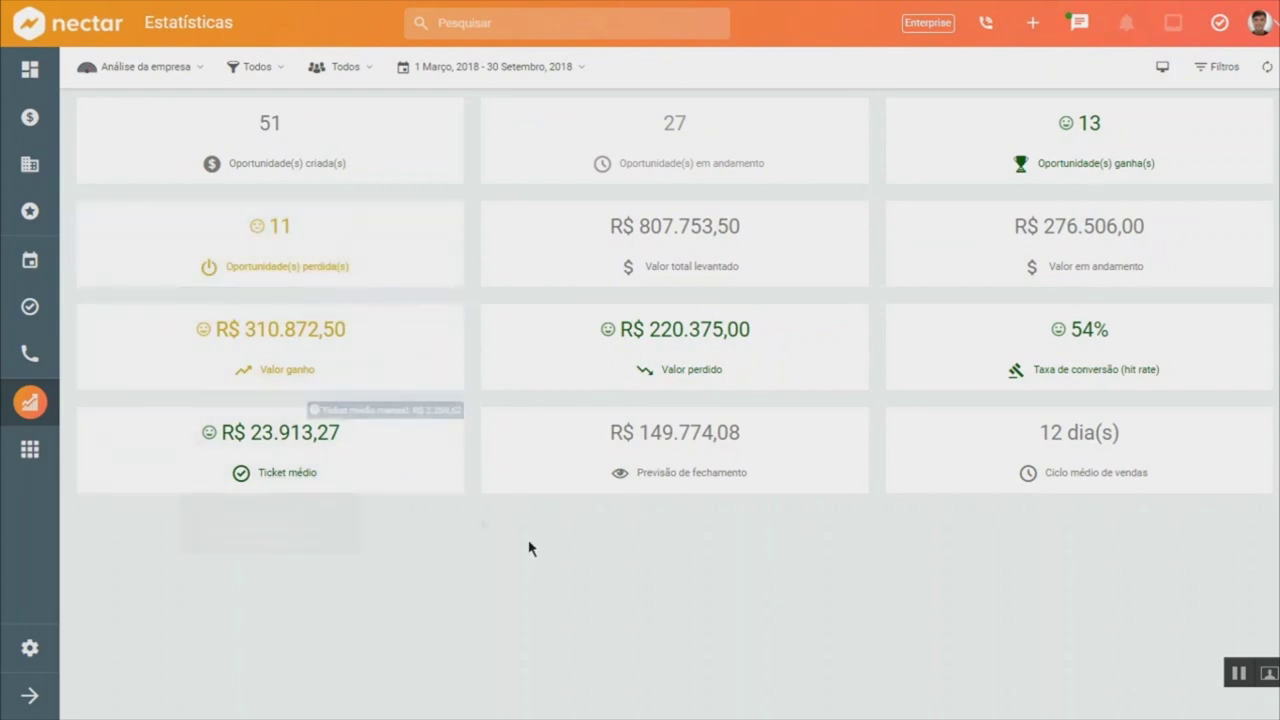
pyautogui.moveTo(771, 474)
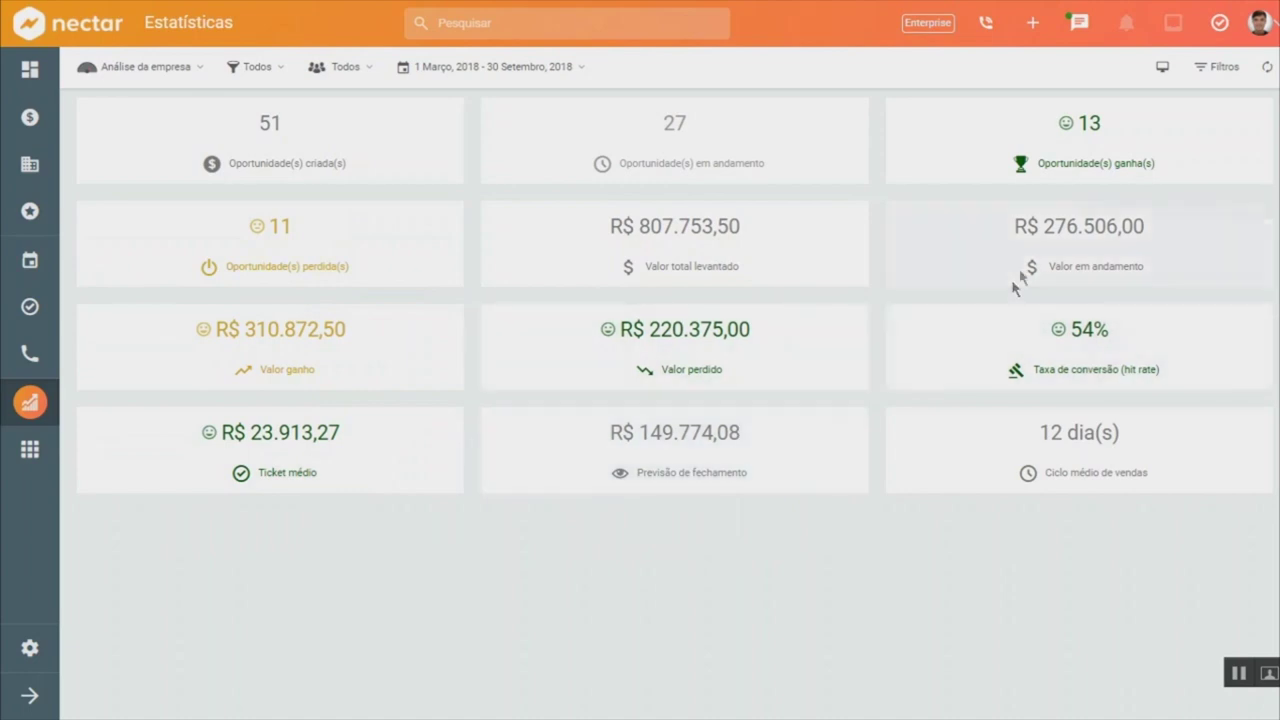
pyautogui.moveTo(1053, 348)
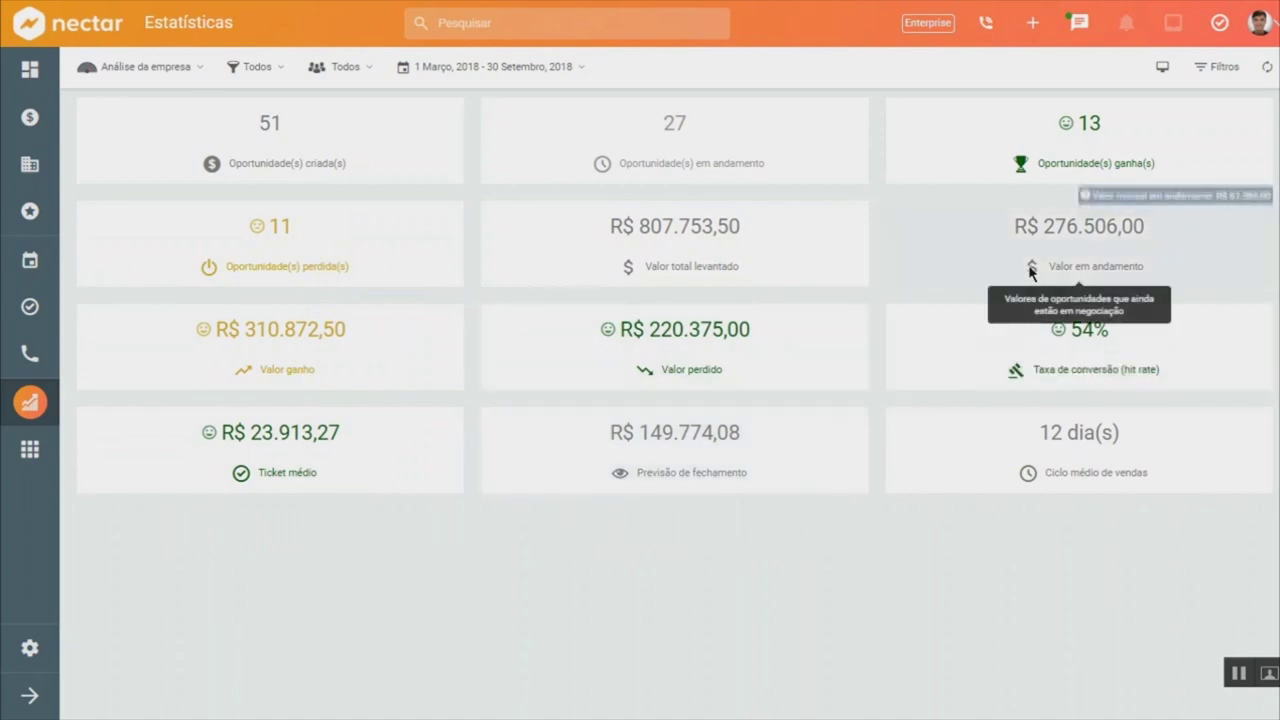